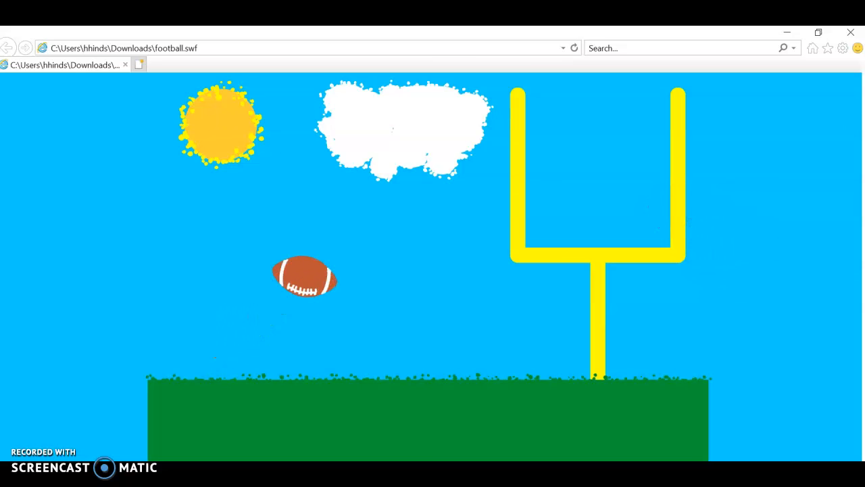
Switch to Adobe Animate, create a new HTML5 Canvas document, and rename its first layer as Background.
left_click(787, 32)
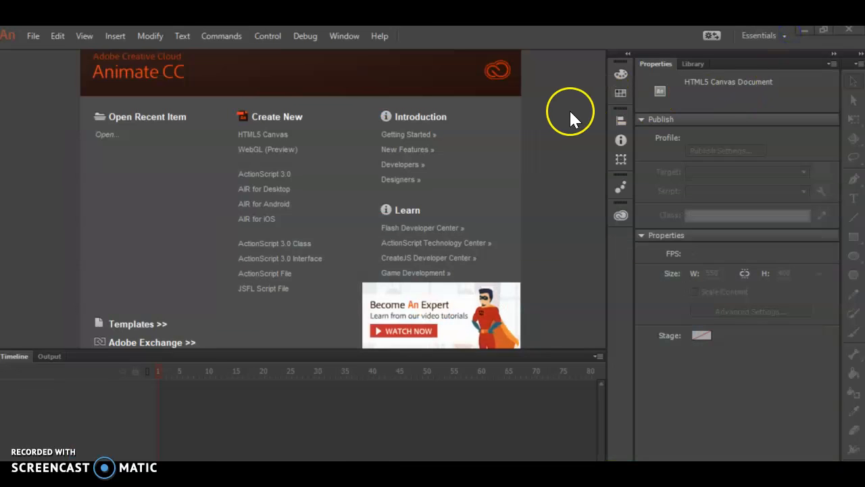
left_click(286, 144)
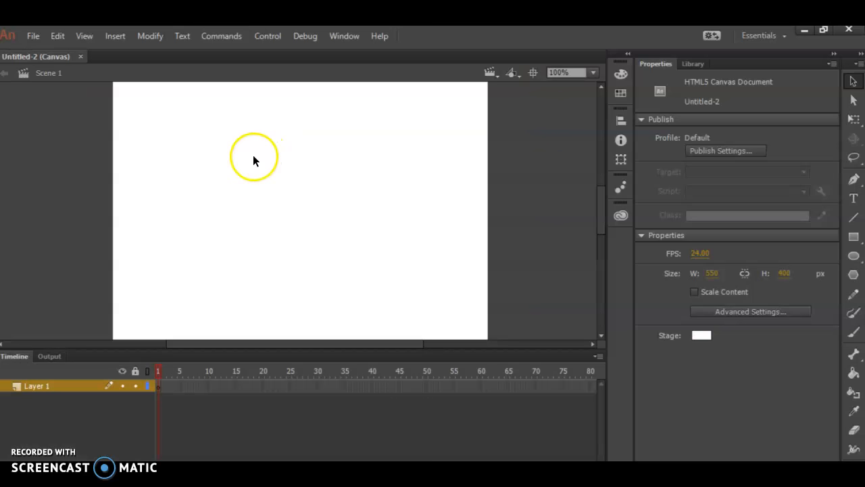
double_click(36, 387)
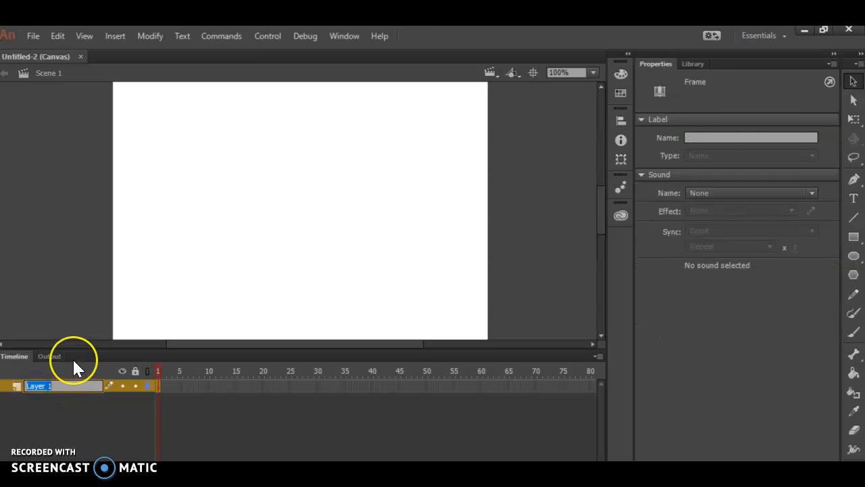
type("Background")
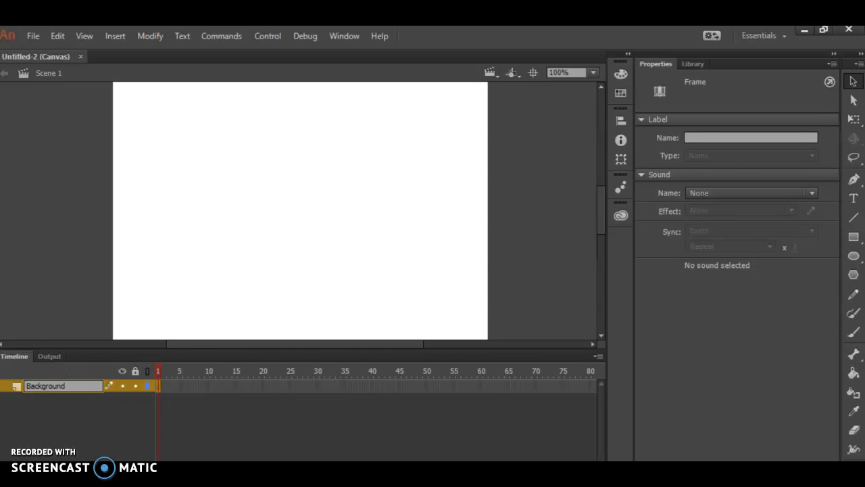
left_click(95, 418)
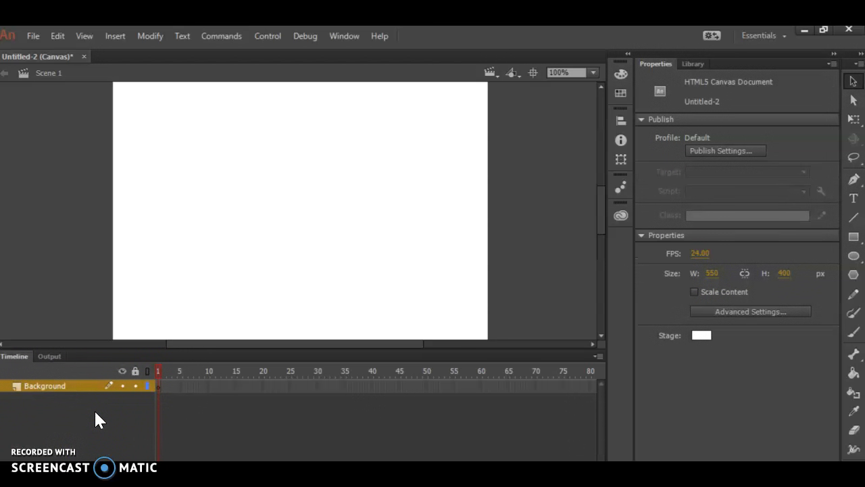
Set the document's stage color to the bright blue swatch #0066FF for the sky.
left_click(703, 338)
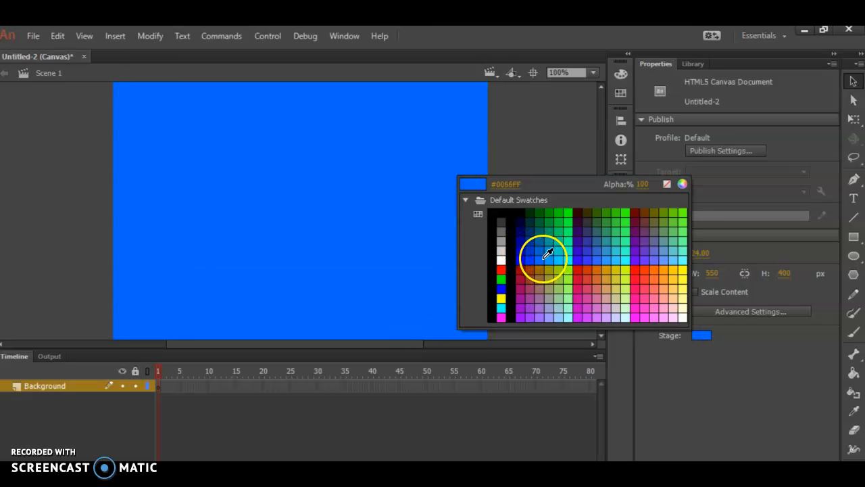
left_click(548, 253)
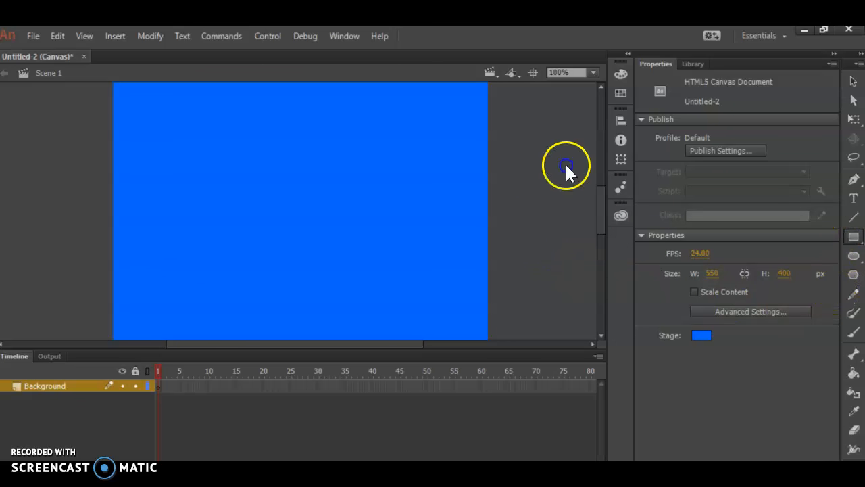
Draw a grass rectangle about 553 by 95 px along the stage's lower edge, with dark green stroke and fill.
left_click(853, 238)
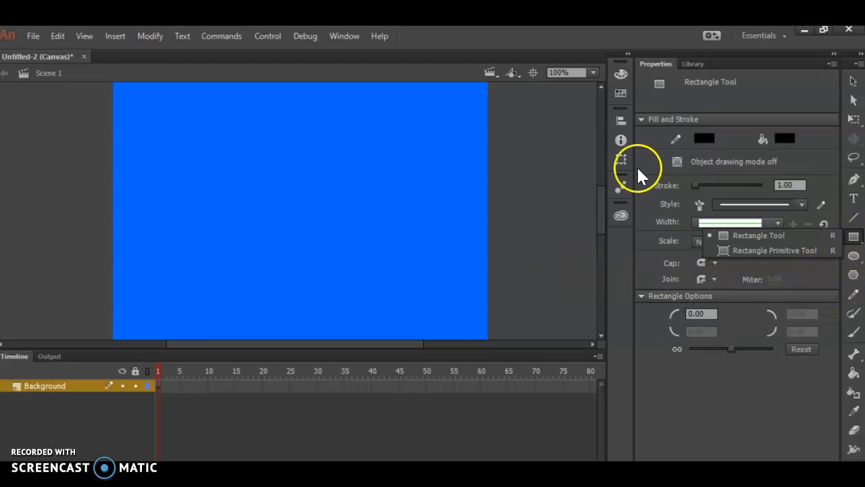
left_click(708, 139)
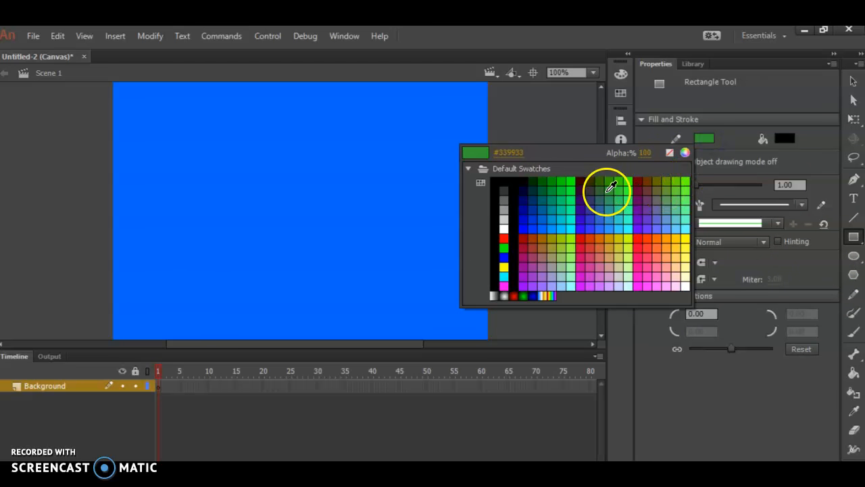
left_click(603, 184)
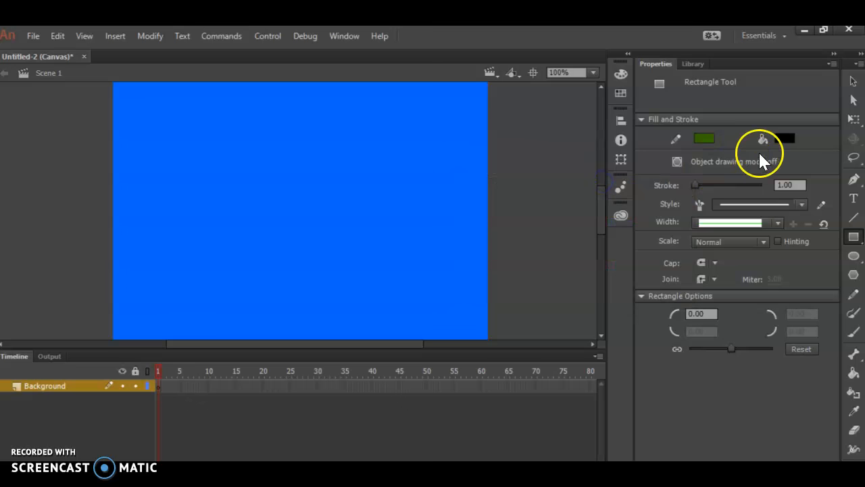
left_click(785, 138)
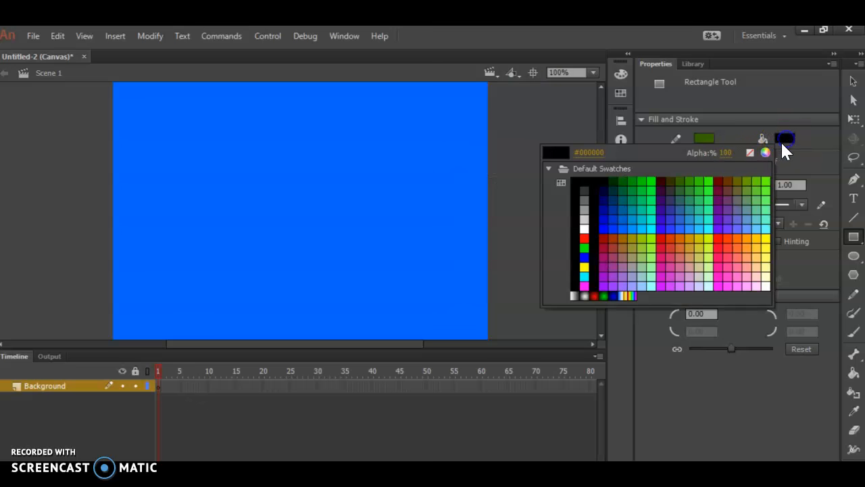
left_click(686, 180)
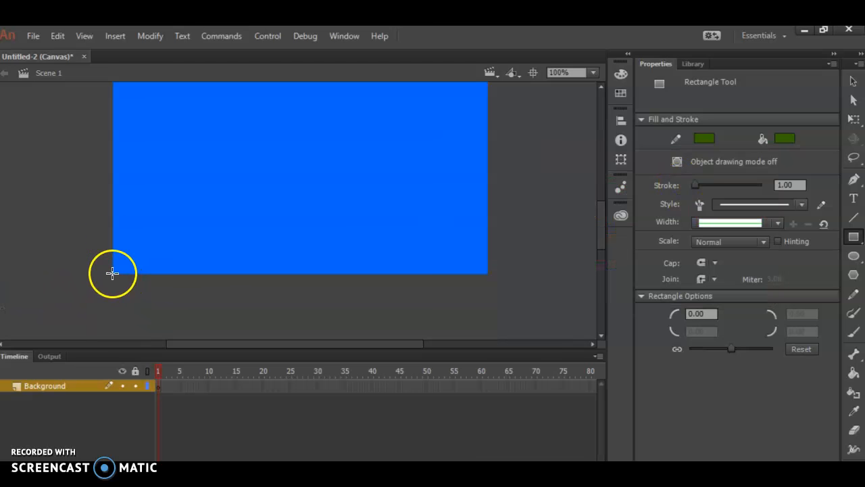
left_click_drag(112, 273, 488, 207)
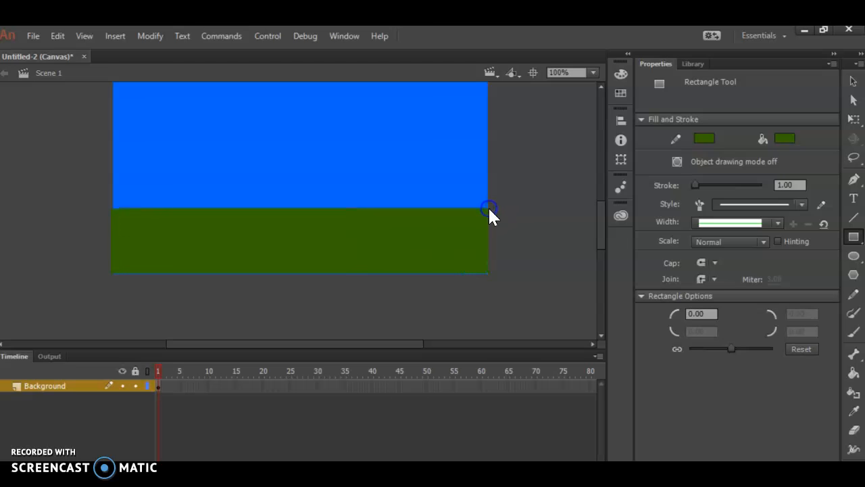
Nudge the green grass rectangle slightly downward with Free Transform to meet the lower edge of the stage.
left_click(854, 122)
left_click(293, 254)
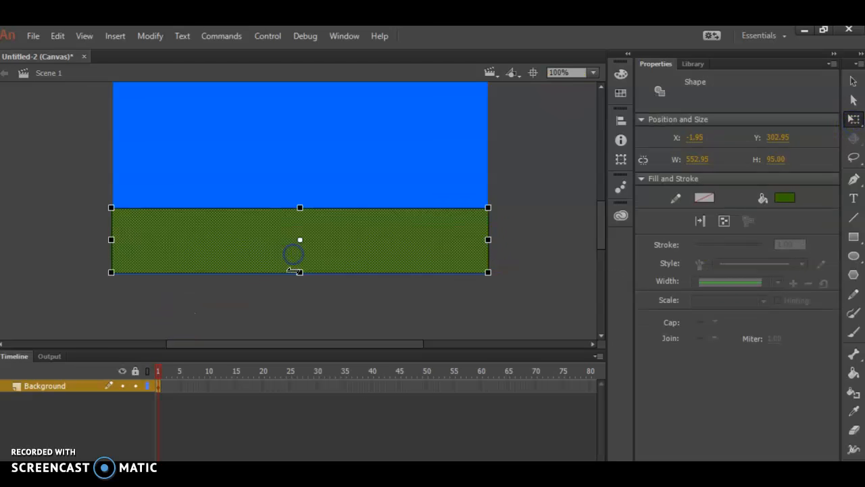
left_click_drag(299, 276, 299, 277)
left_click(376, 256)
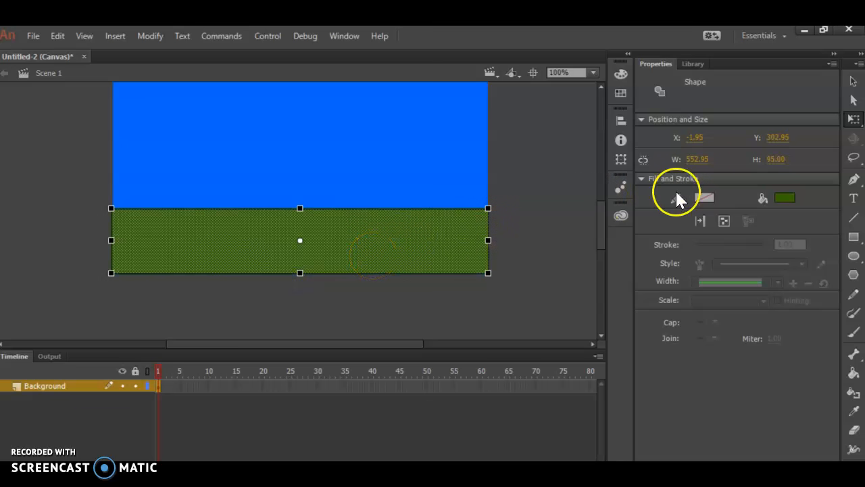
left_click(593, 252)
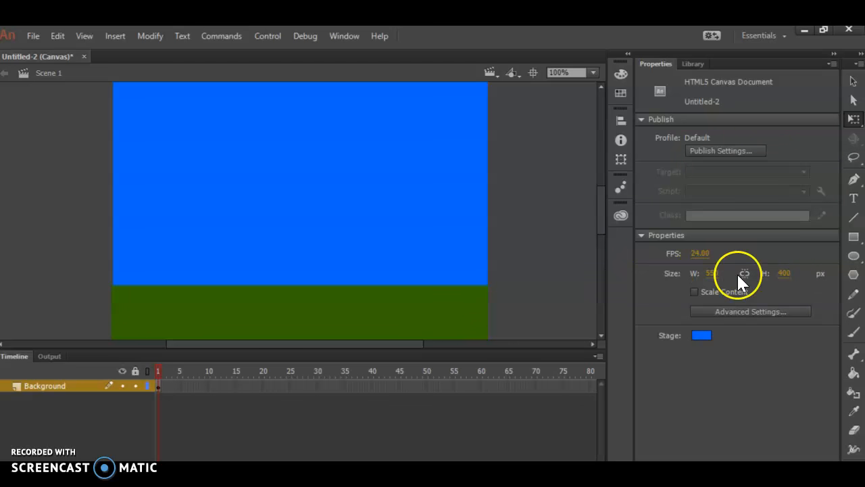
Draw a sun circle about 88 px wide near the stage's upper-left corner, using yellow for both stroke and fill.
left_click(854, 256)
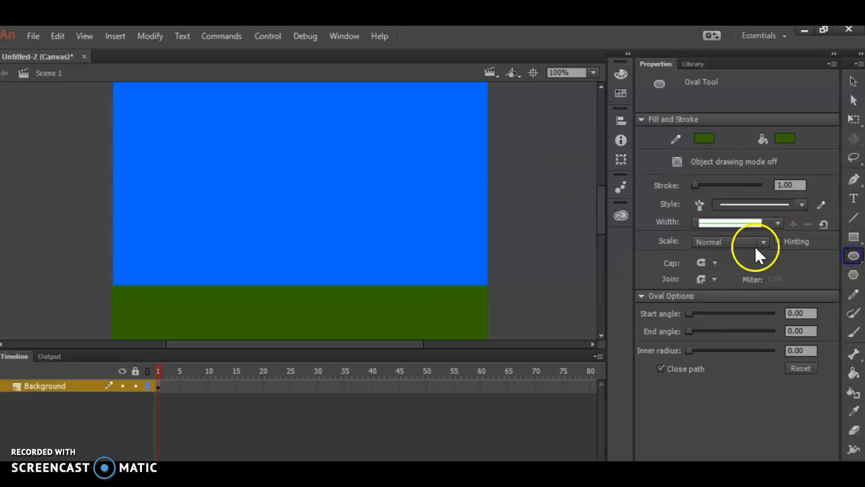
left_click(705, 138)
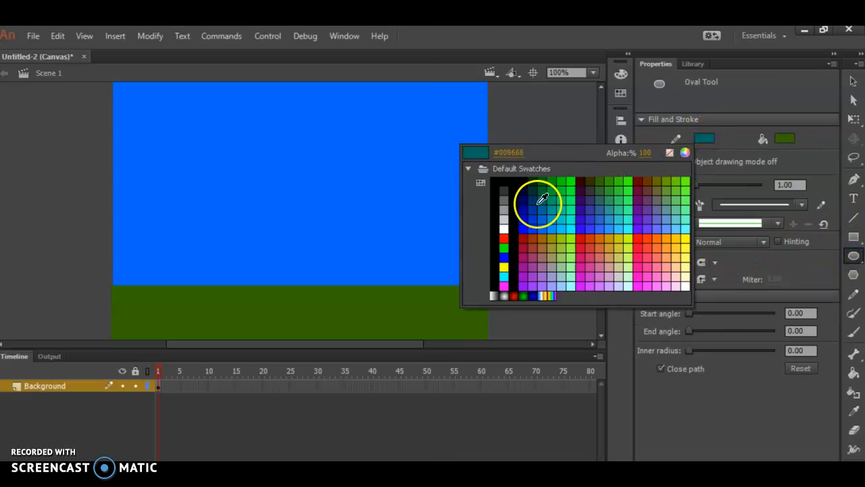
left_click(504, 267)
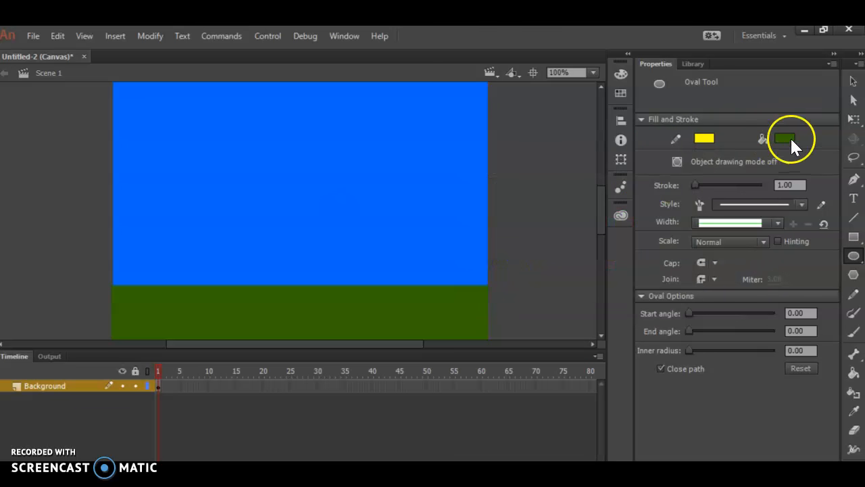
left_click(788, 138)
left_click(585, 267)
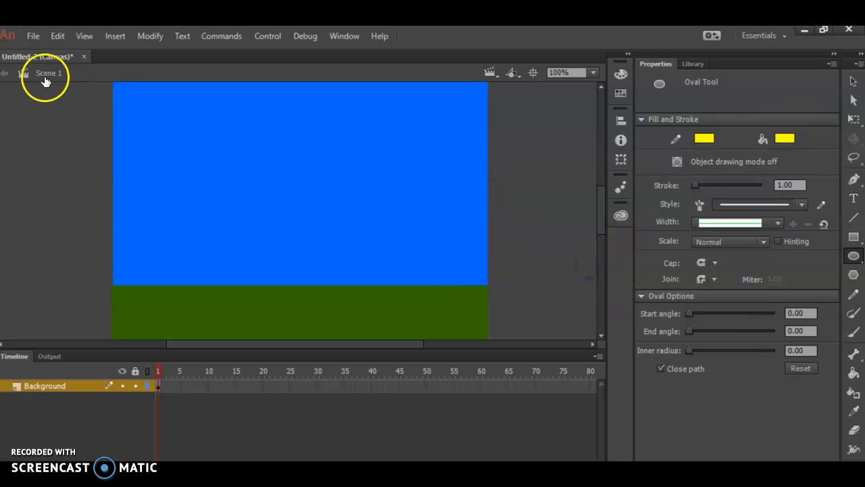
scroll(106, 110, "up", 2)
left_click_drag(123, 167, 185, 222)
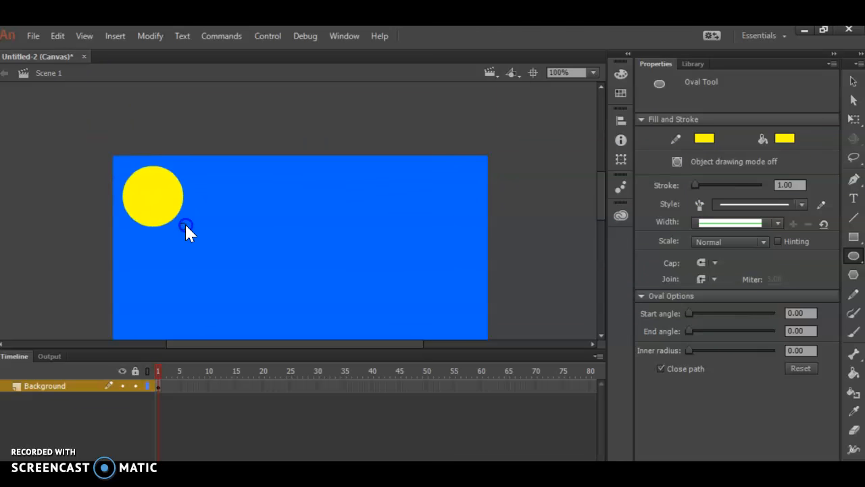
Select the sun circle and give it an orange outline with a stroke size of about 11.15.
left_click(854, 83)
left_click(20, 168)
left_click(129, 194)
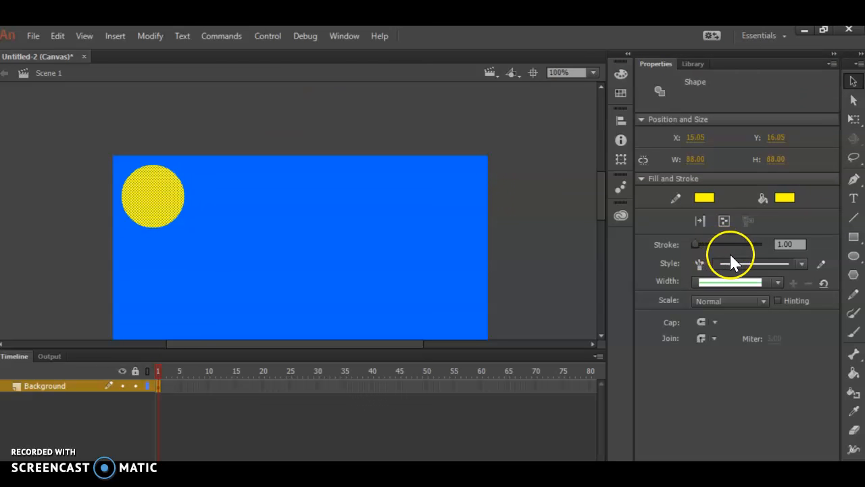
mouse_move(698, 245)
left_mouse_down()
mouse_move(706, 246)
mouse_move(699, 249)
left_mouse_up()
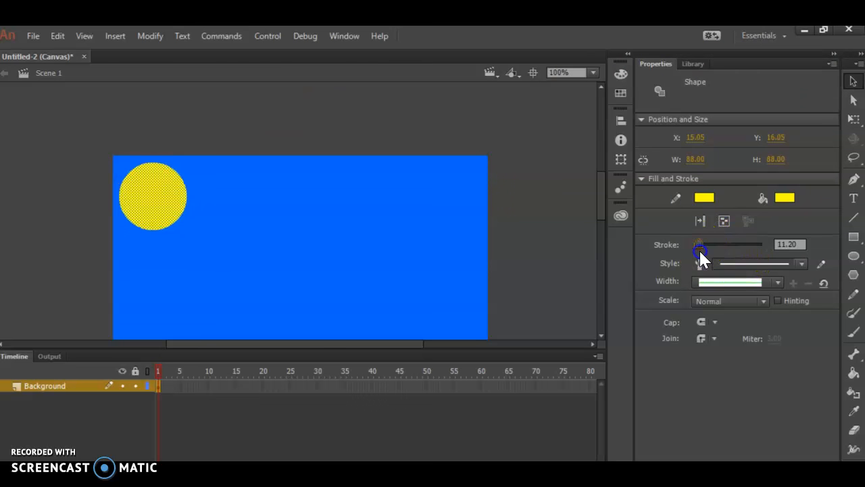
left_click(704, 197)
left_click(678, 299)
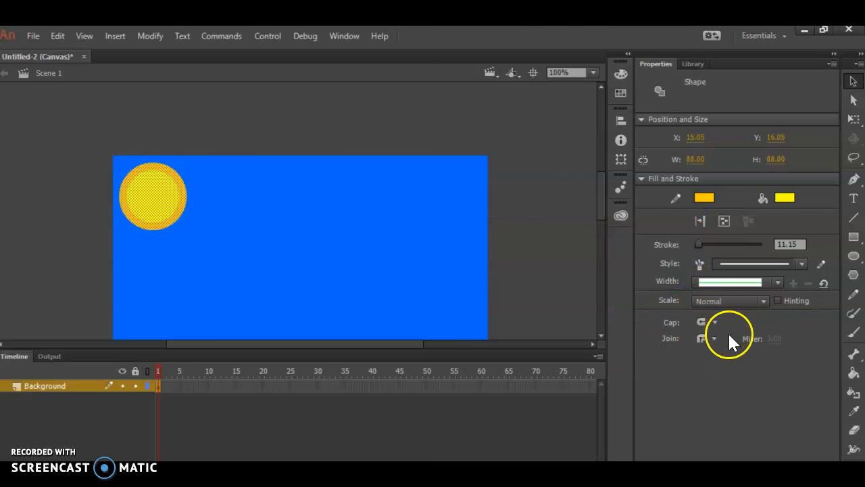
Try the ragged and the stippled stroke styles on the sun's outline.
left_click(790, 266)
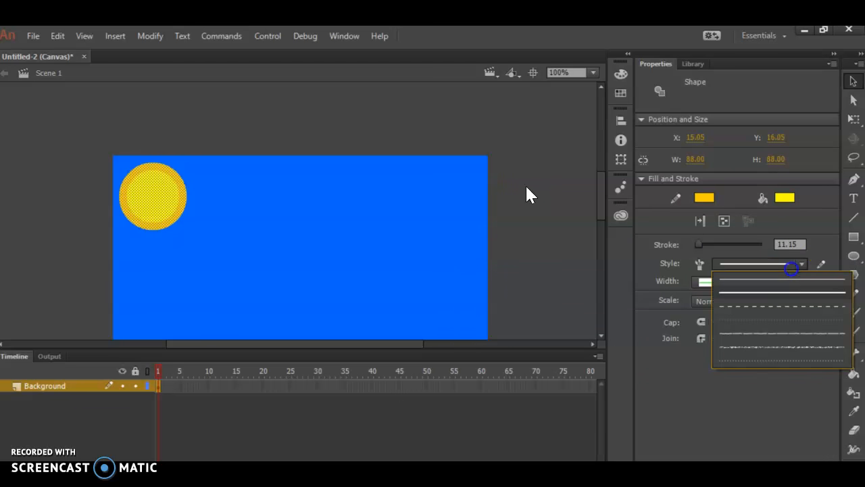
left_click(761, 336)
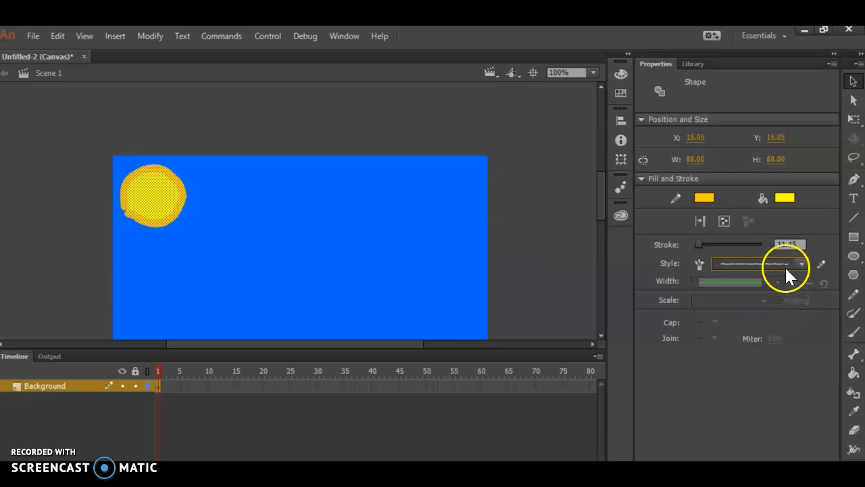
left_click(786, 269)
left_click(747, 342)
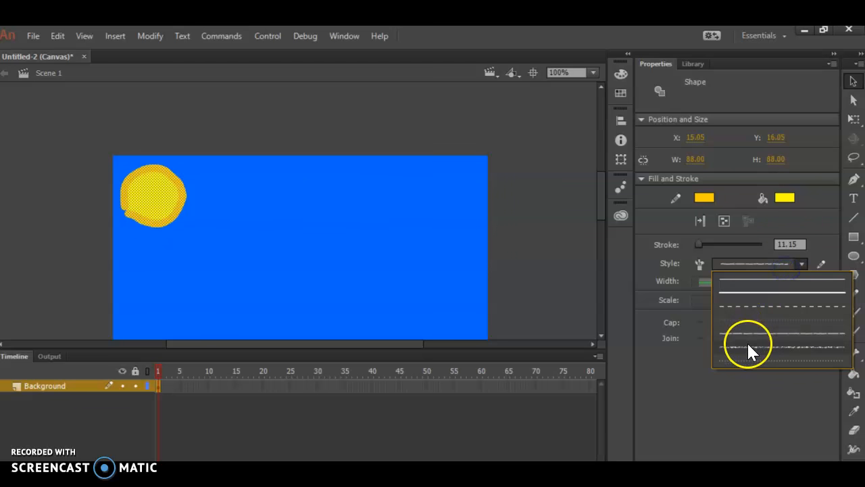
Apply the hatched stroke style to the sun's outline and raise its stroke size to 43.75 to form rays.
left_click(786, 266)
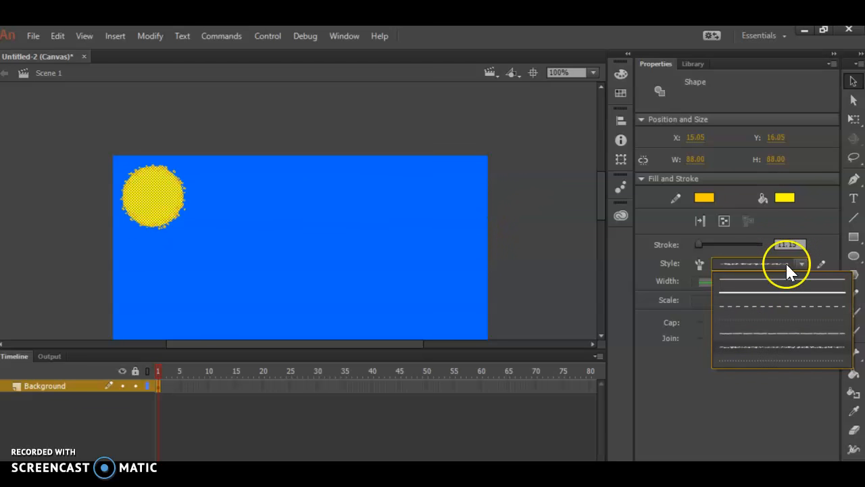
left_click(757, 359)
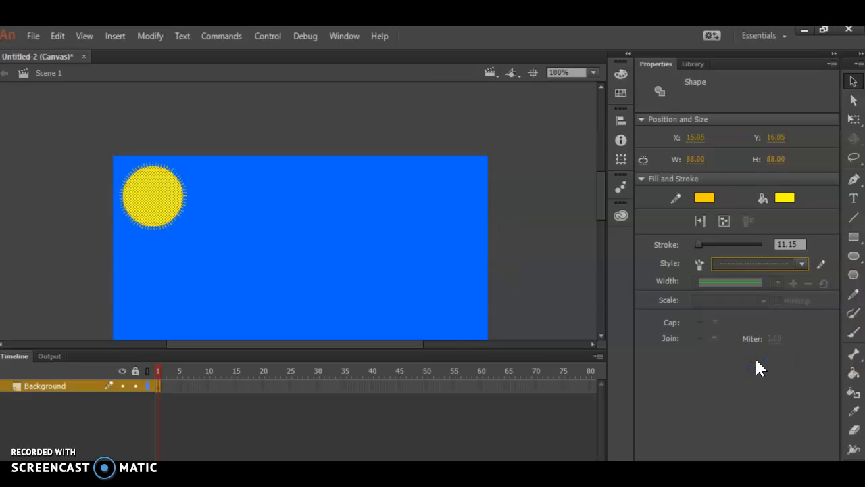
left_click_drag(700, 242, 713, 244)
left_click(283, 224)
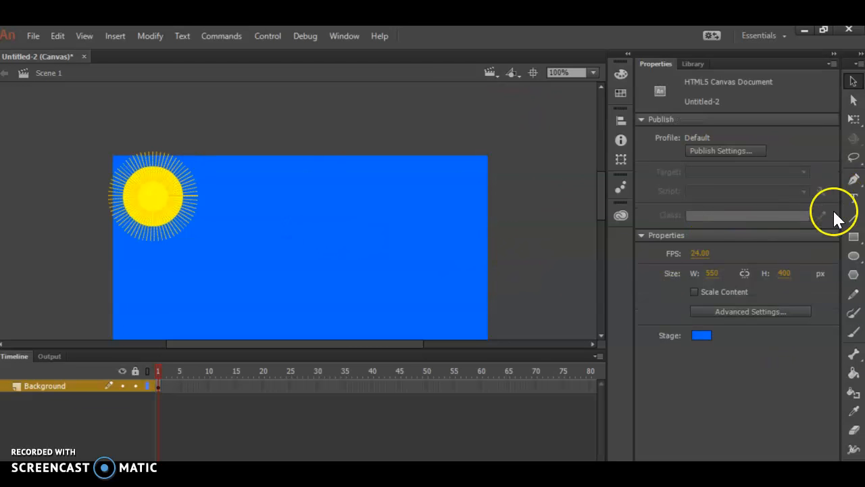
Set up the Oval tool with a light grey stroke and a white fill.
left_click(853, 255)
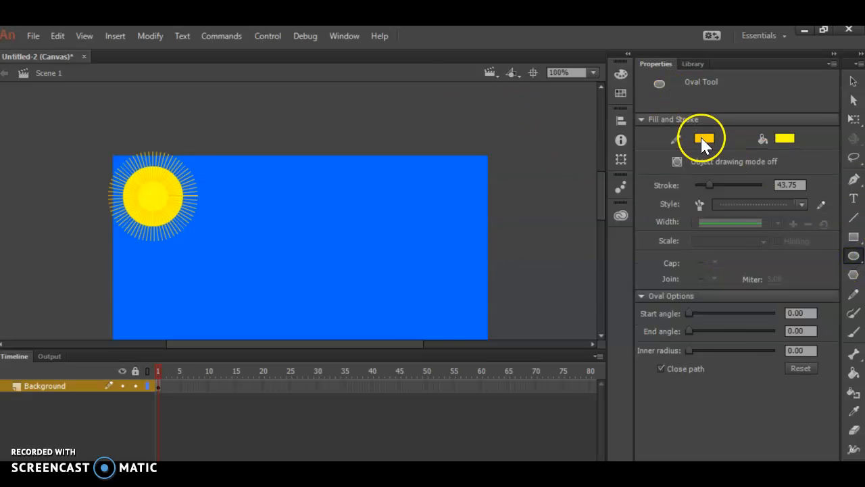
left_click(703, 138)
left_click(511, 214)
left_click(781, 138)
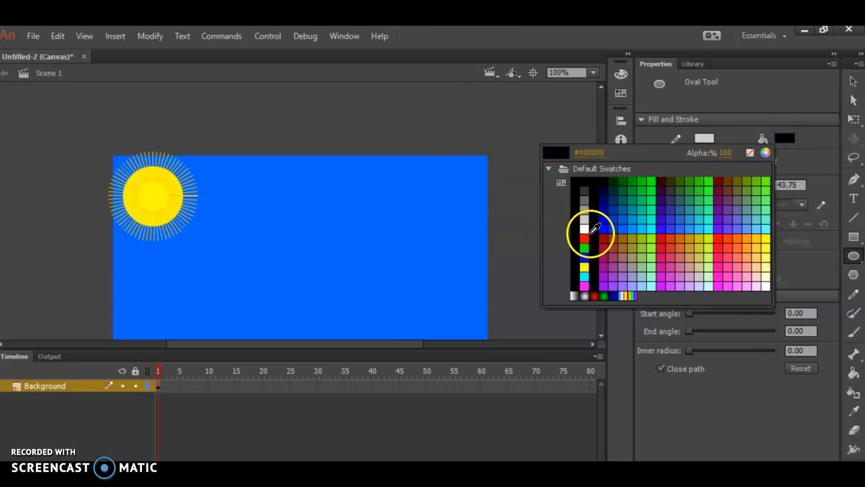
left_click(585, 229)
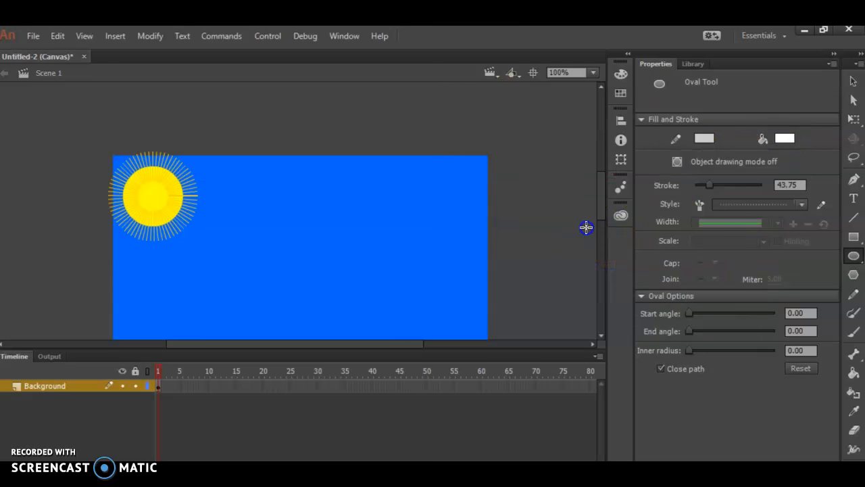
Draw a cloud of overlapping ovals in the right half of the sky, using the stippled stroke style at size 27.40.
left_click(761, 204)
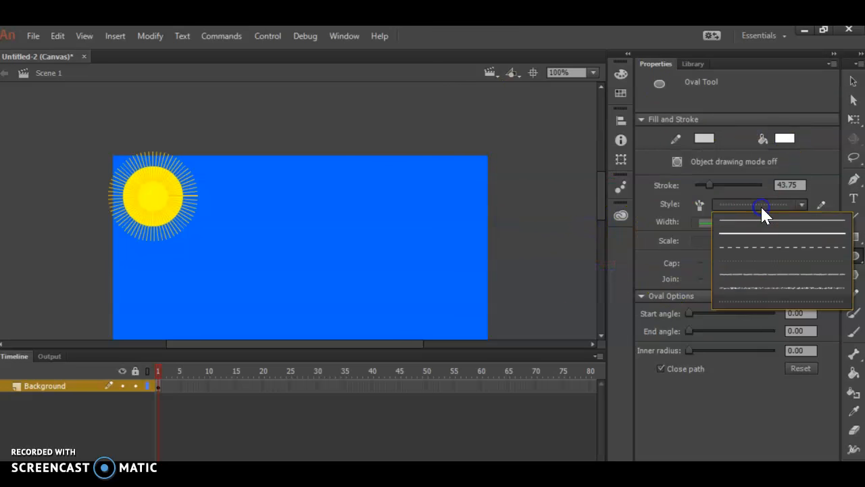
left_click(758, 286)
left_click_drag(708, 187, 700, 184)
mouse_move(361, 177)
left_mouse_down()
mouse_move(342, 195)
mouse_move(412, 196)
left_mouse_up()
left_click_drag(367, 166, 390, 193)
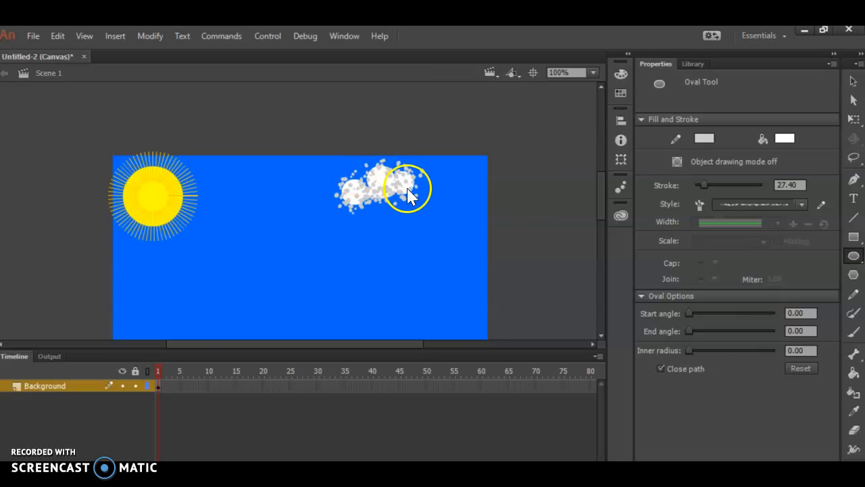
scroll(603, 199, "down", 3)
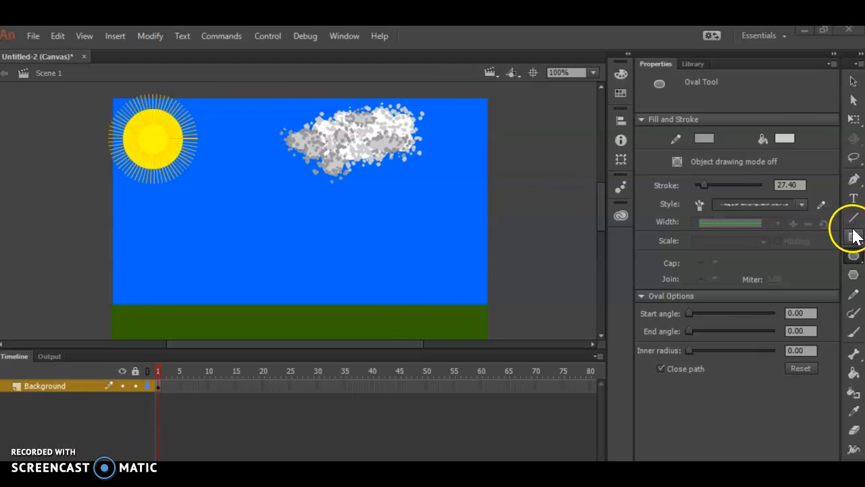
Set up the Line tool with a yellow stroke in the solid style.
left_click(853, 220)
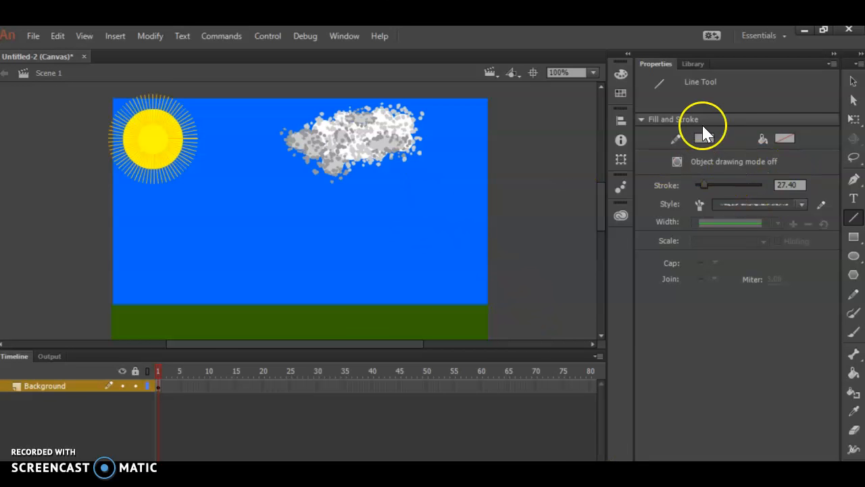
left_click(701, 137)
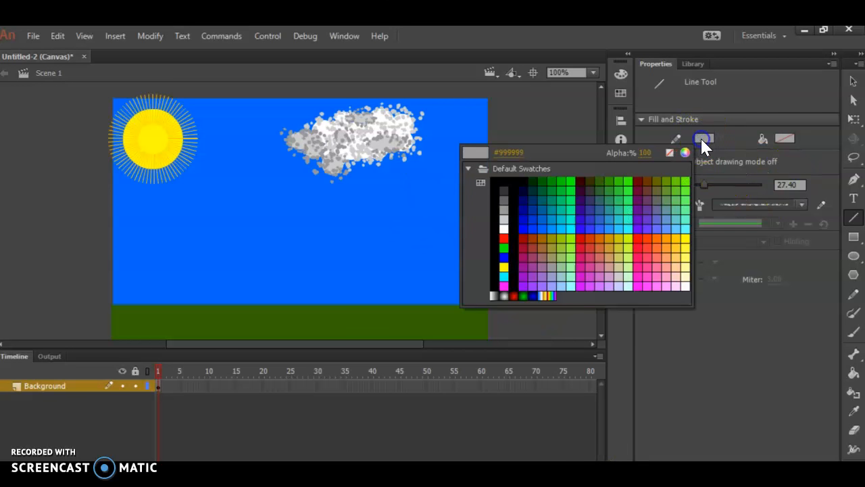
left_click(683, 240)
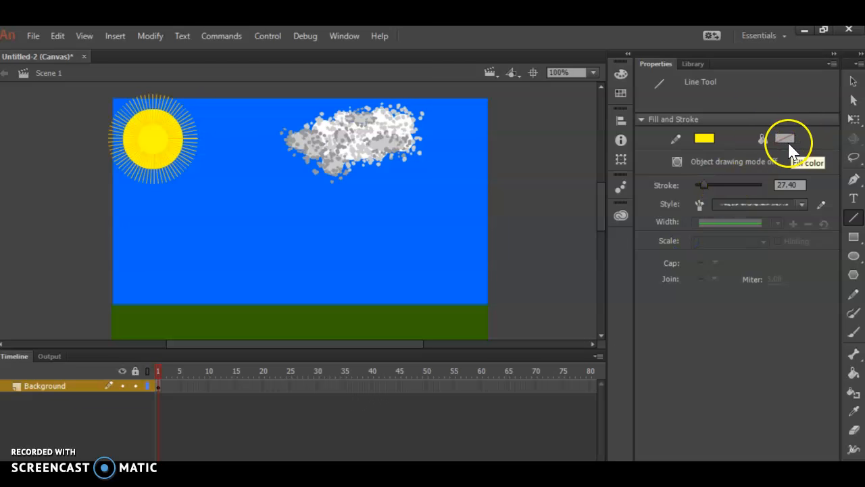
left_click(799, 205)
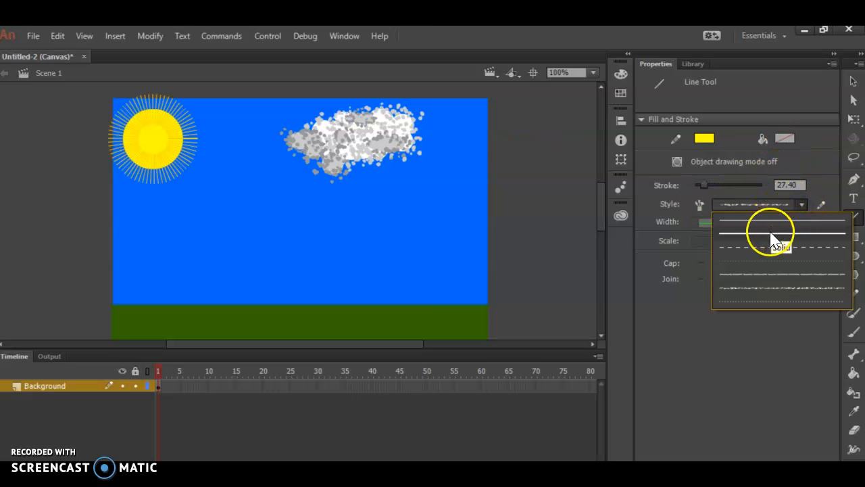
left_click(771, 233)
Draw a short trial line in the sky, undo it, and reduce the line's stroke size to 13.05.
left_click_drag(343, 212, 385, 219)
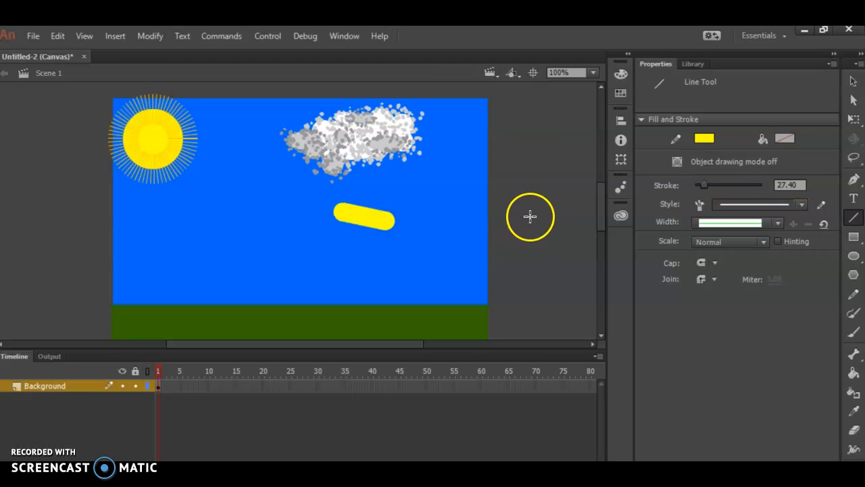
key("ctrl+z")
left_click(798, 185)
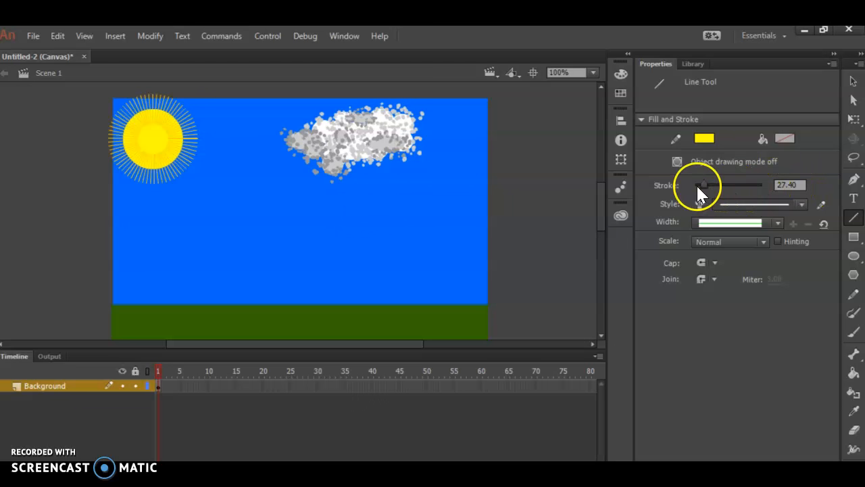
left_click_drag(702, 186, 701, 190)
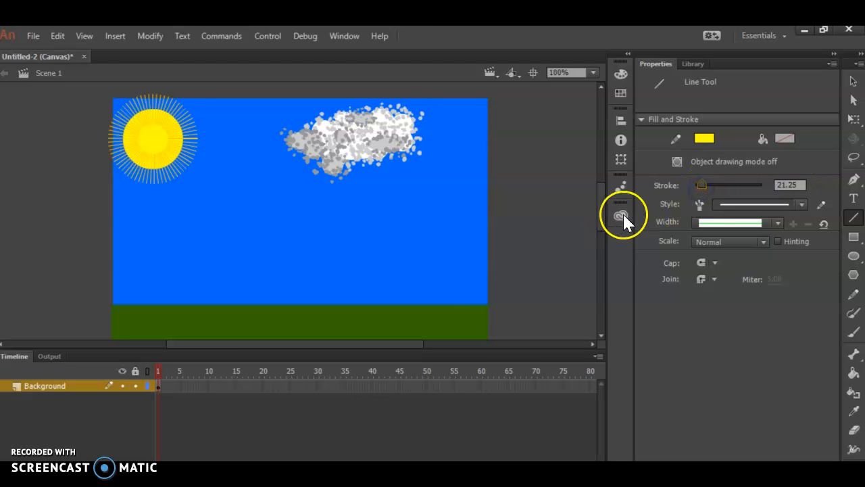
left_click_drag(703, 194, 701, 194)
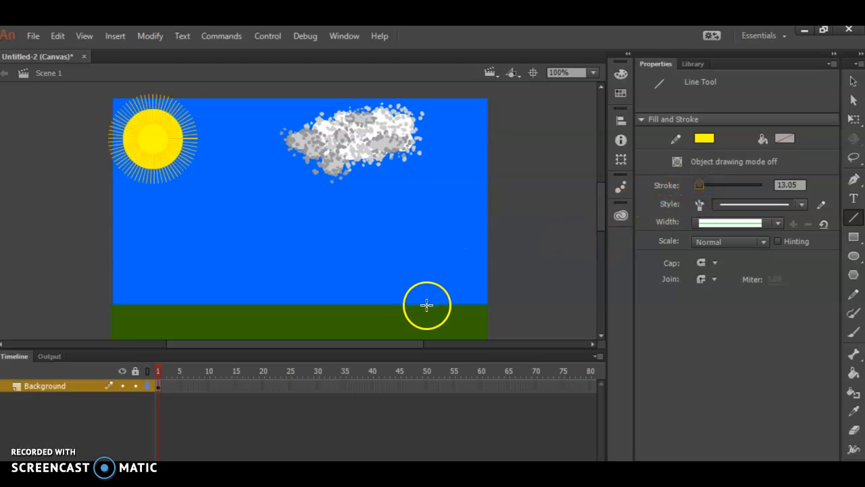
Draw a yellow goalpost from straight lines: a vertical support rising from the grass, a crossbar and two uprights.
mouse_move(428, 305)
left_mouse_down()
mouse_move(439, 236)
mouse_move(425, 235)
mouse_move(465, 237)
left_mouse_up()
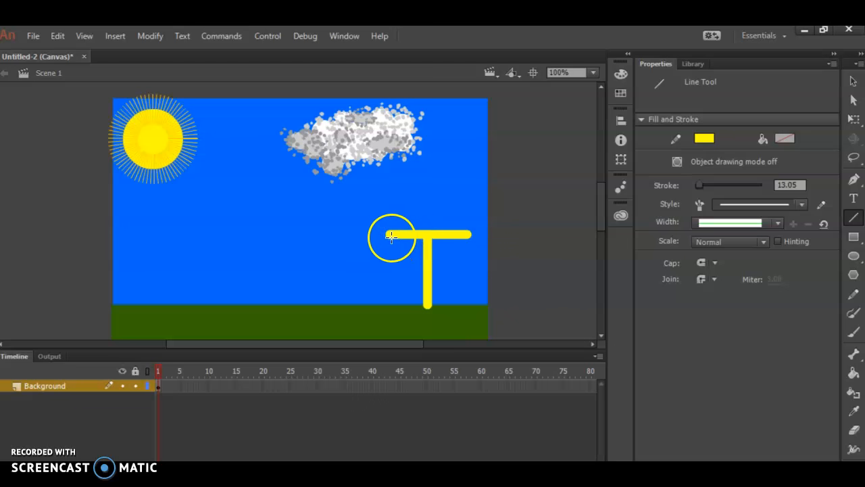
left_click_drag(388, 235, 386, 197)
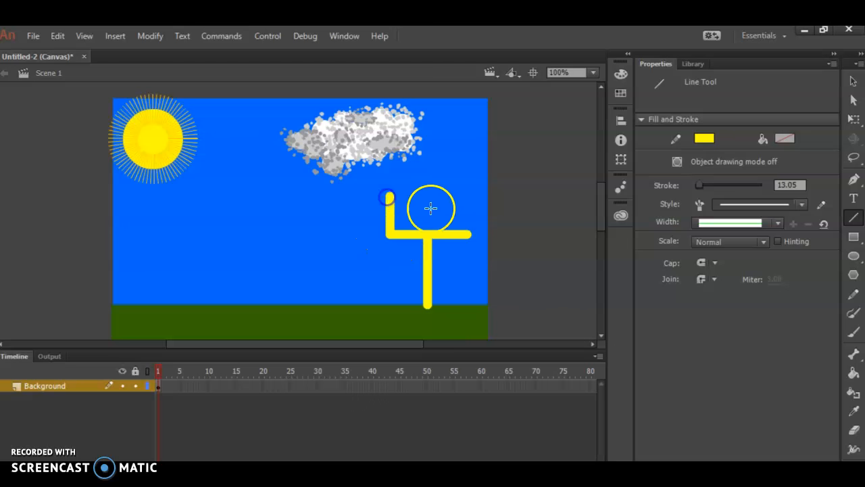
left_click_drag(468, 234, 467, 184)
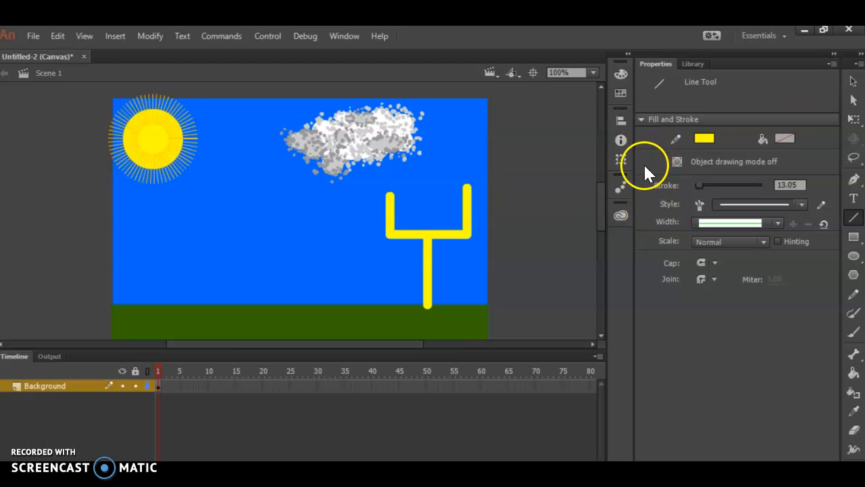
Undo the goalpost's uprights and crossbar, keeping only the vertical support.
key("ctrl+z")
key("ctrl+z")
key("ctrl+z")
key("ctrl+z")
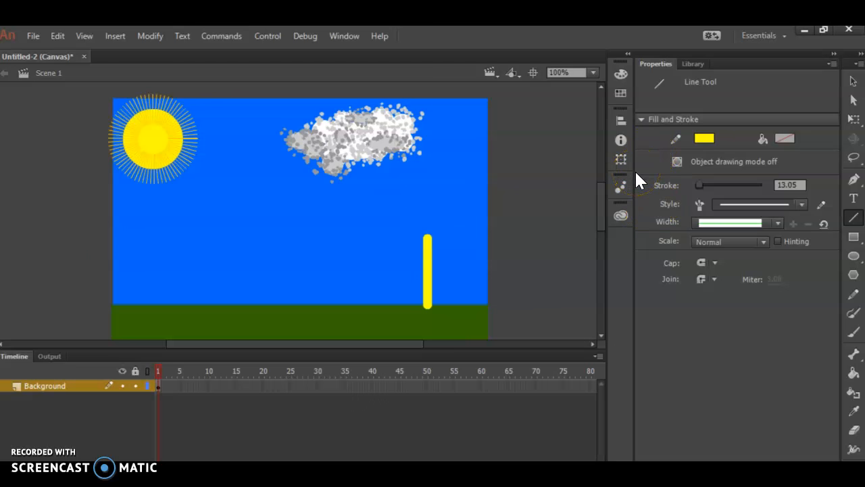
Draw an unfilled yellow rectangle about 169 px wide resting on top of the goalpost's vertical support.
left_click(853, 234)
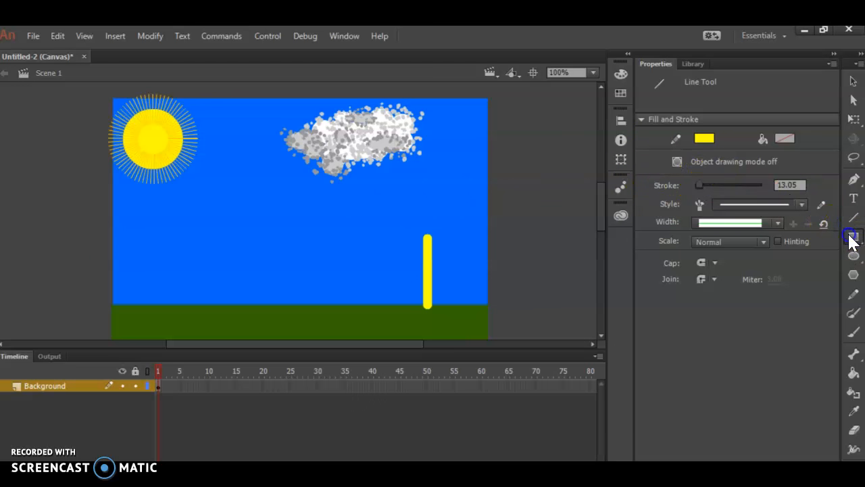
left_click(787, 139)
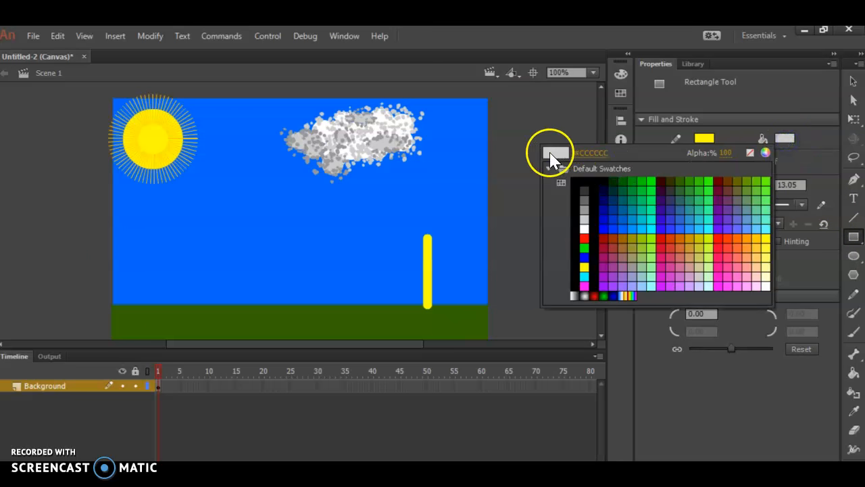
left_click(751, 152)
left_click_drag(366, 176, 486, 237)
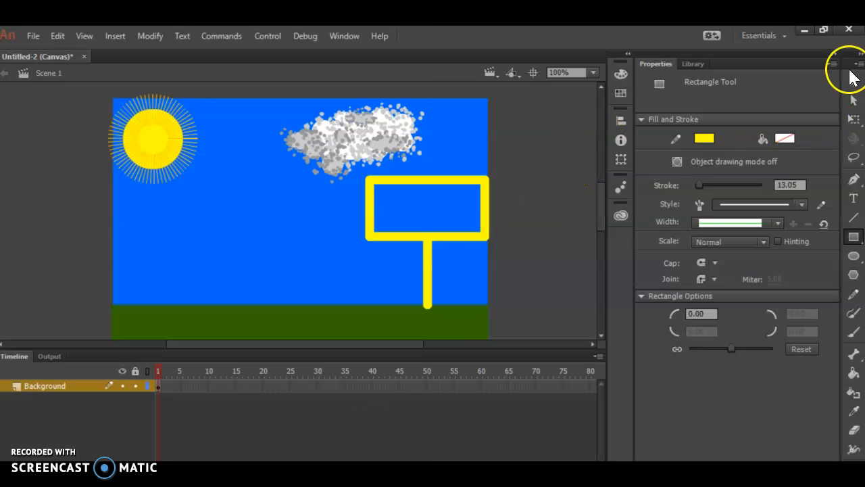
Delete the rectangle's top edge so that only the crossbar and two uprights of the goalpost remain.
left_click(856, 80)
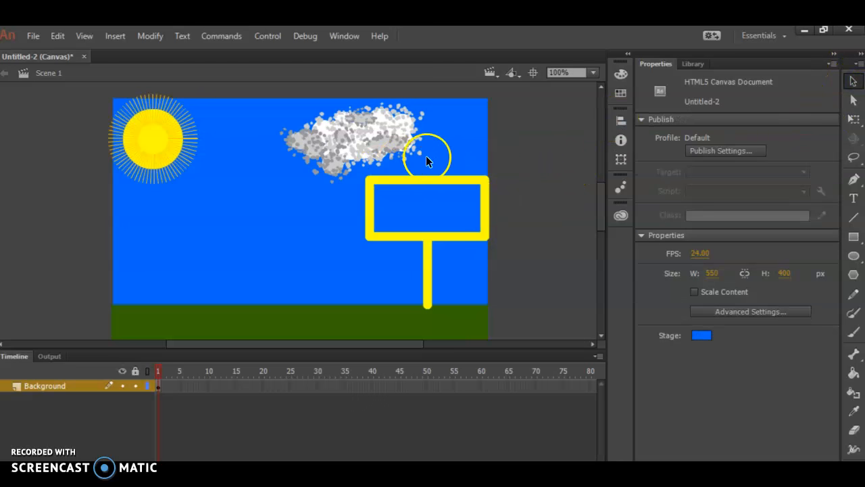
left_click(429, 183)
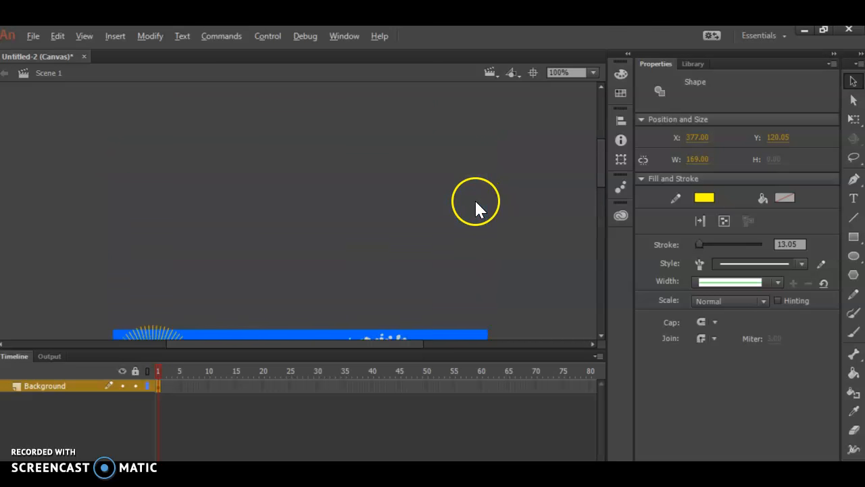
left_click(594, 73)
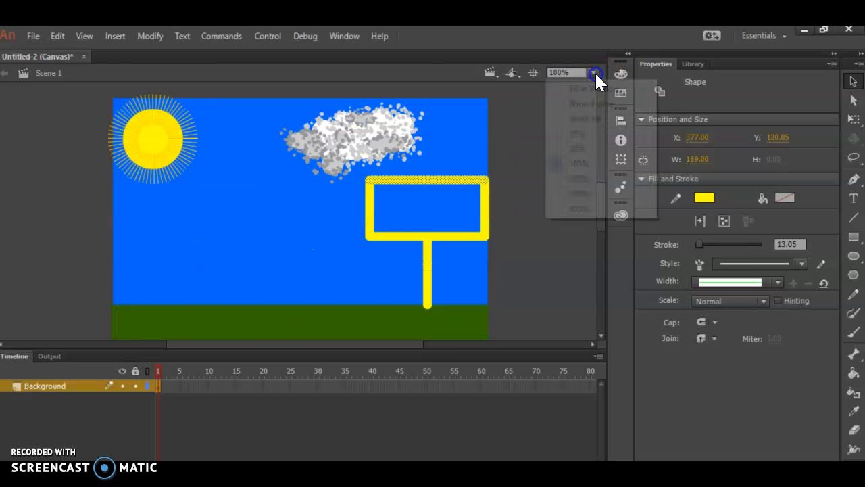
left_click(580, 190)
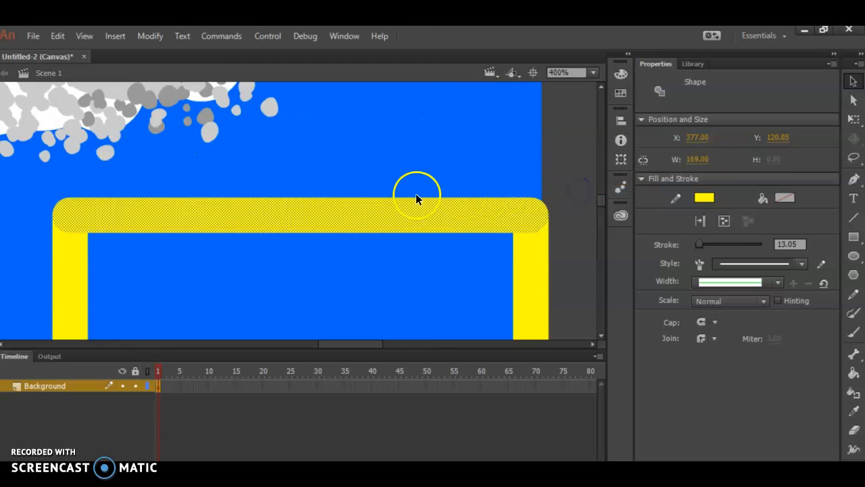
left_click(386, 145)
left_click(352, 218)
key("Delete")
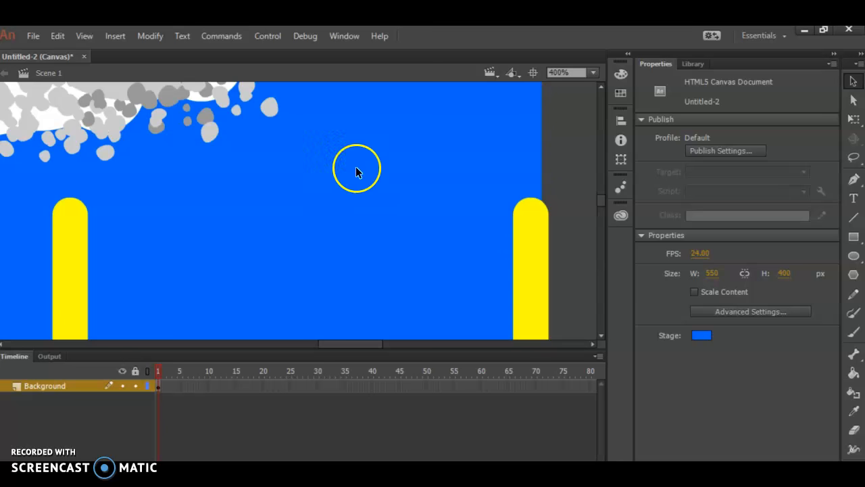
Select the whole goalpost, move it left to X 344.45, and lock the Background layer.
scroll(385, 203, "down", 5)
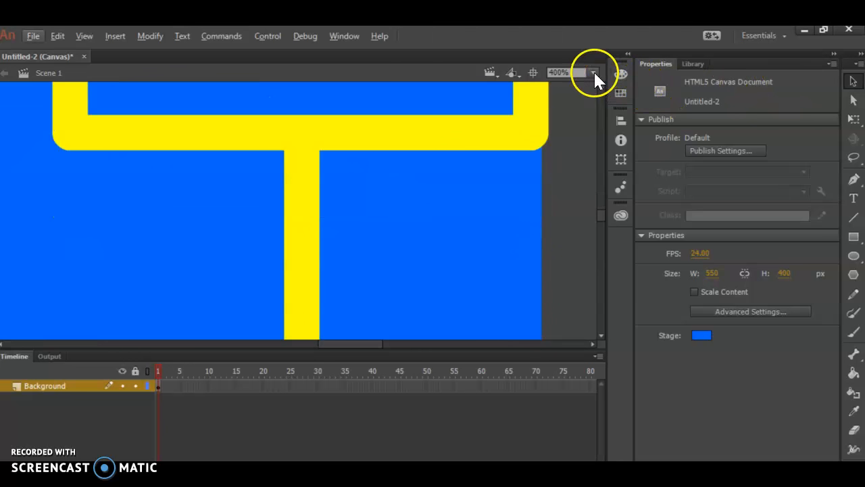
left_click(593, 72)
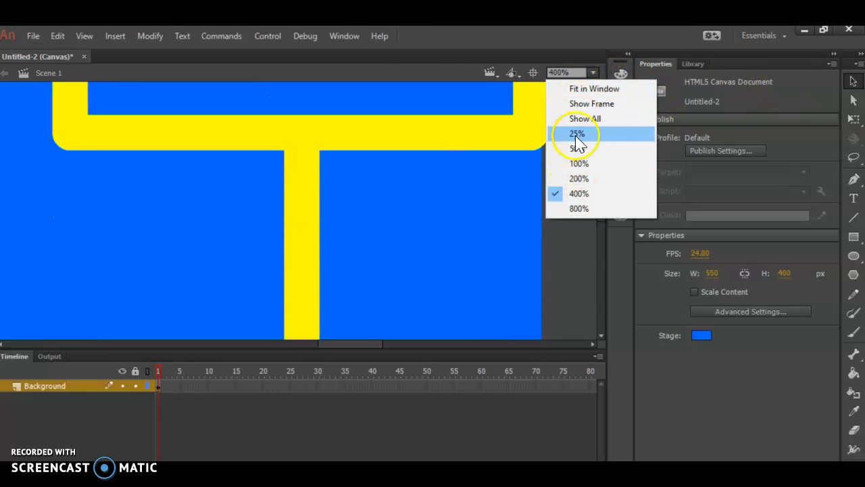
left_click(585, 88)
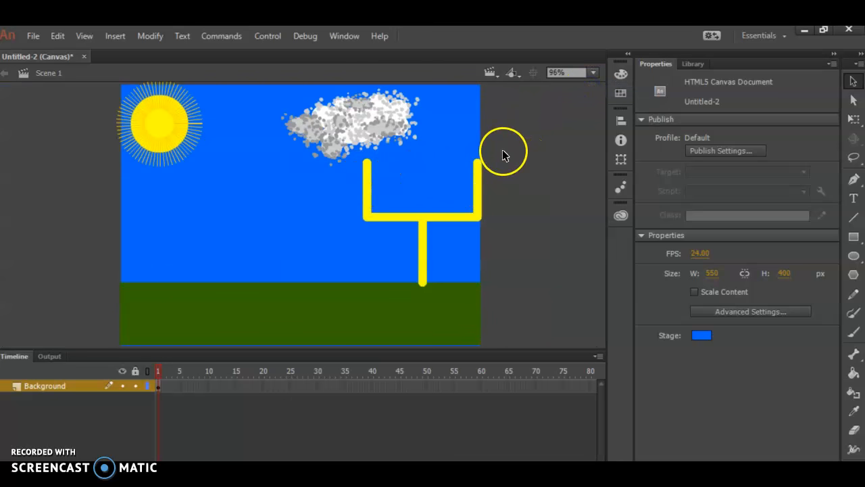
left_click(369, 193)
left_click(394, 212, "shift")
left_click(420, 244, "shift")
key("Left")
key("Left")
key("Left")
key("Left")
key("Left")
key("Left")
key("Left")
key("Left")
key("Left")
key("Left")
key("Left")
key("Left")
key("Left")
key("Left")
key("Left")
key("Left")
key("Left")
key("Left")
key("Left")
key("Left")
key("Left")
key("Left")
key("Left")
key("Left")
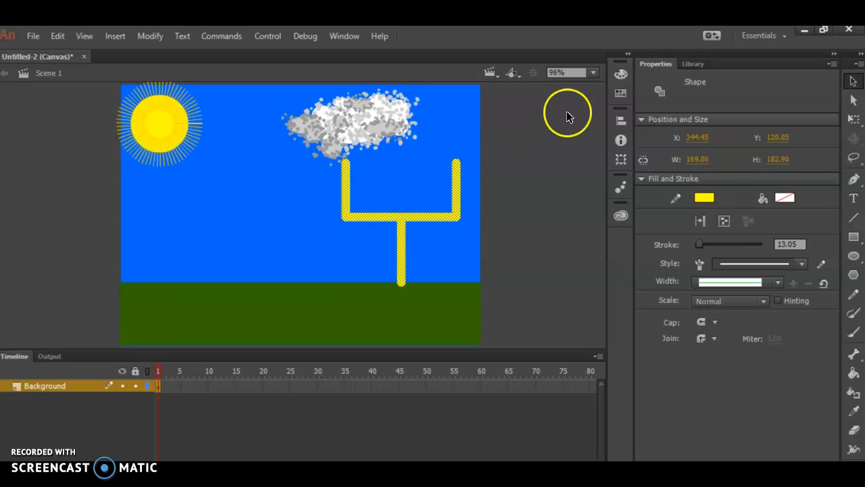
left_click(536, 242)
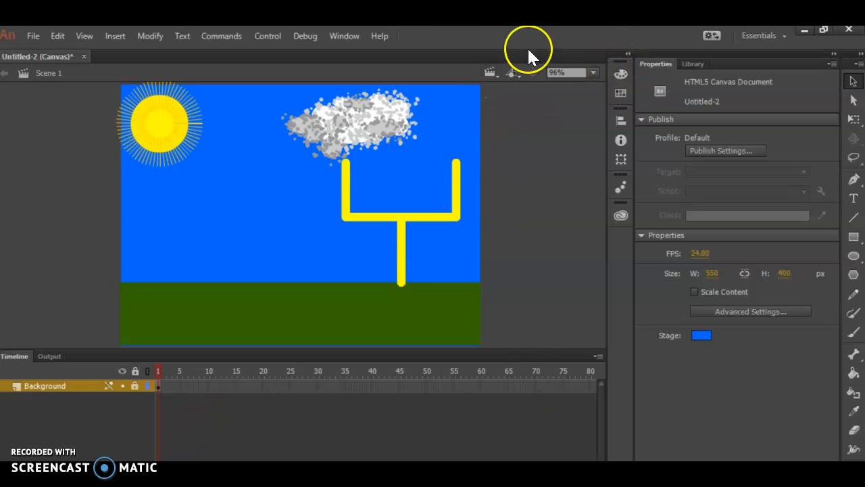
Restore and shorten the application window so the timeline's layer controls are fully visible.
left_click(823, 31)
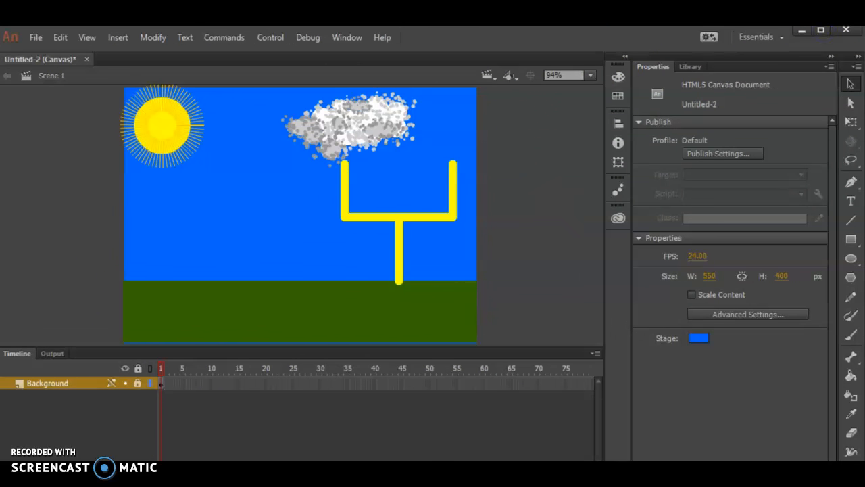
left_click_drag(359, 482, 359, 440)
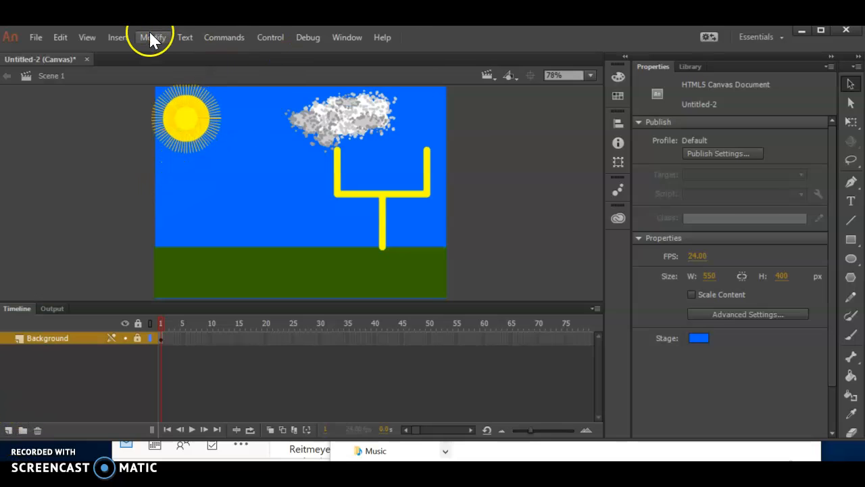
left_click(118, 38)
mouse_move(142, 123)
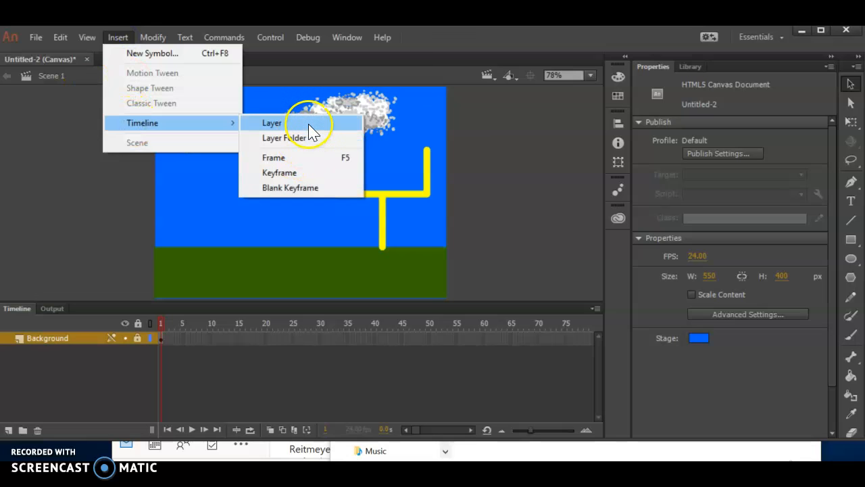
left_click(48, 432)
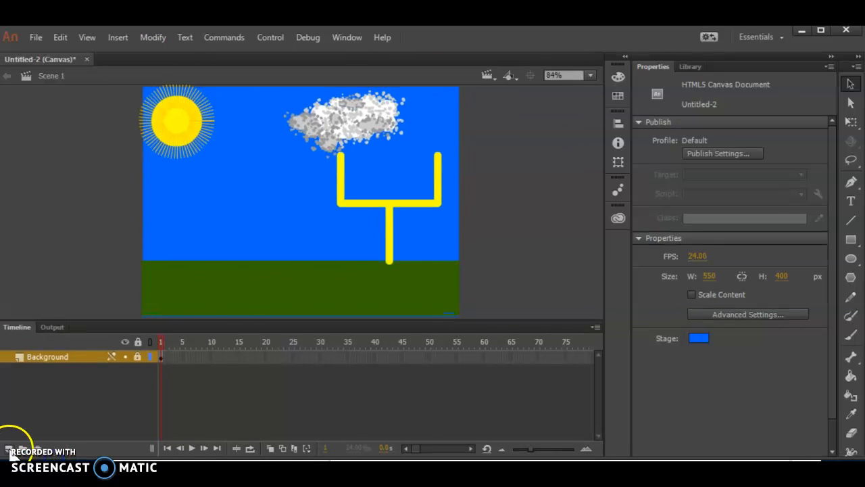
Add a new layer above Background and name it Football.
left_click(9, 448)
left_click(39, 357)
double_click(39, 357)
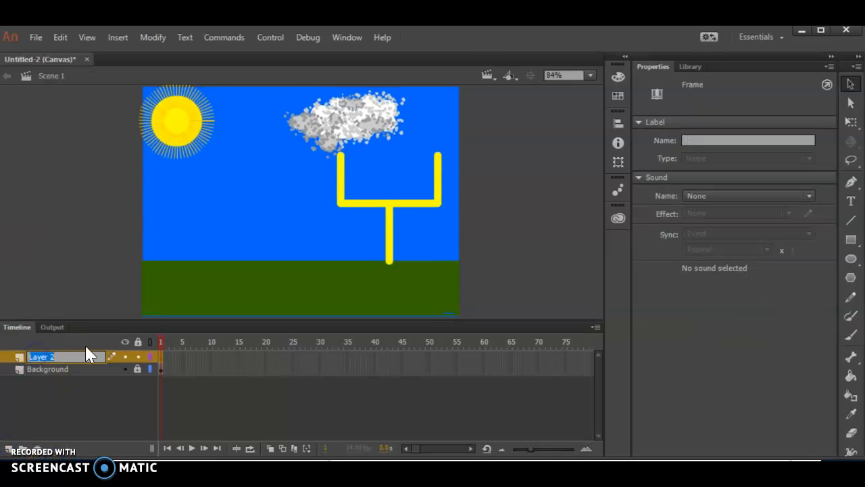
type("Football")
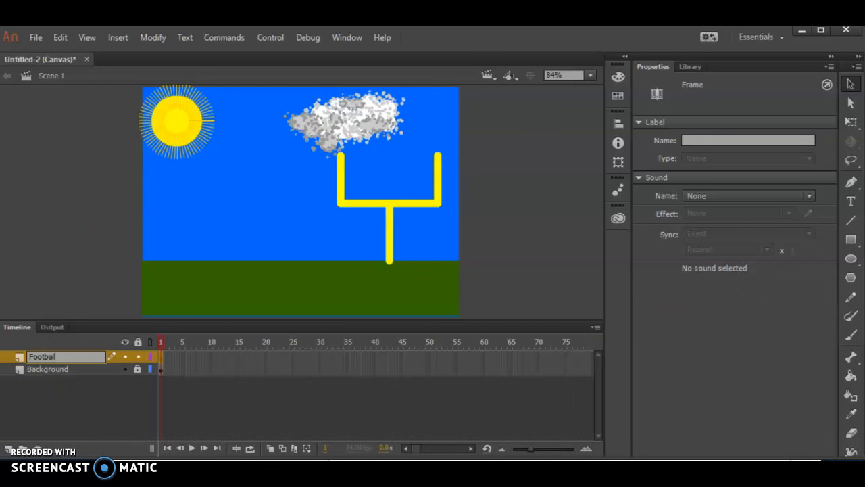
key("Return")
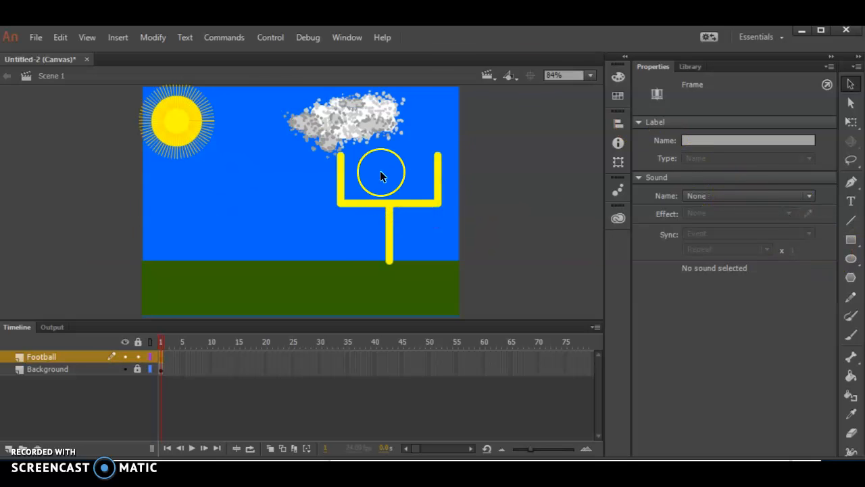
Draw an oval with a #996600 stroke and matching brown fill just above the grass near the stage's left edge.
left_click(590, 76)
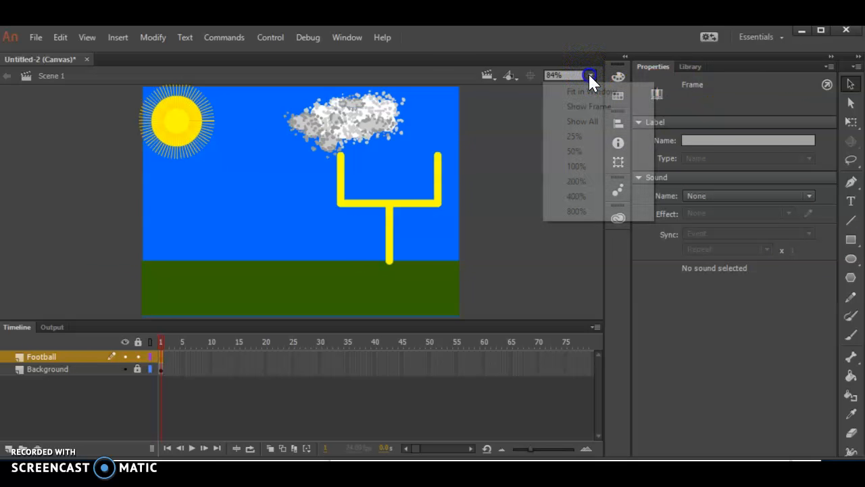
left_click(575, 181)
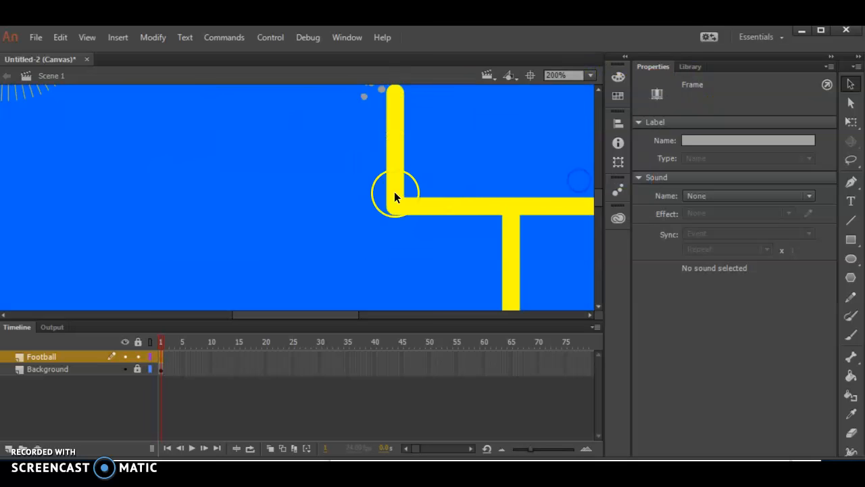
scroll(261, 214, "down", 3)
scroll(264, 220, "down", 3)
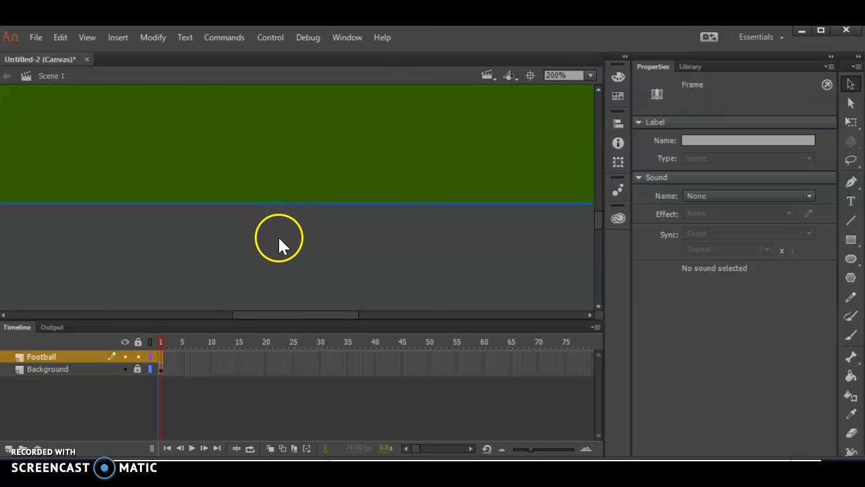
scroll(279, 242, "up", 2)
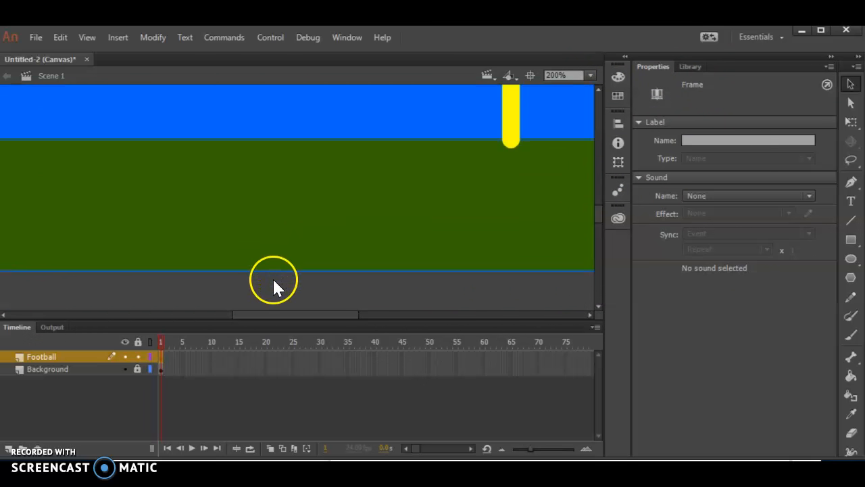
left_click_drag(245, 312, 214, 312)
scroll(309, 263, "up", 4)
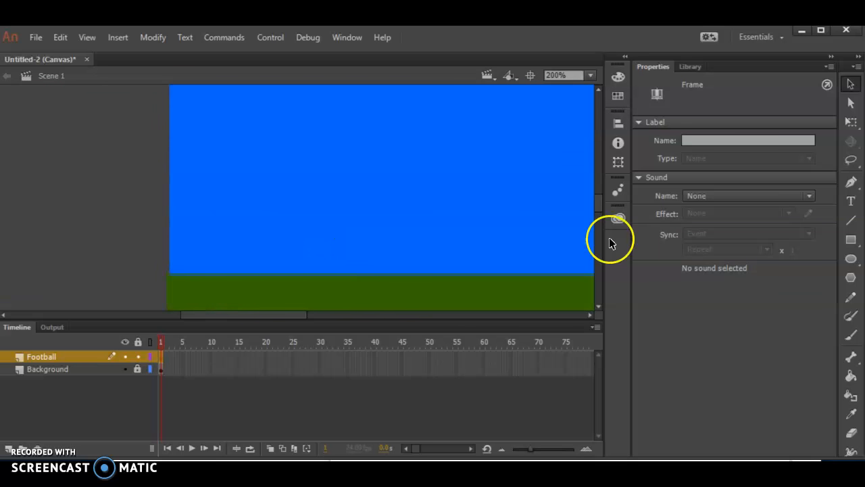
left_click(850, 262)
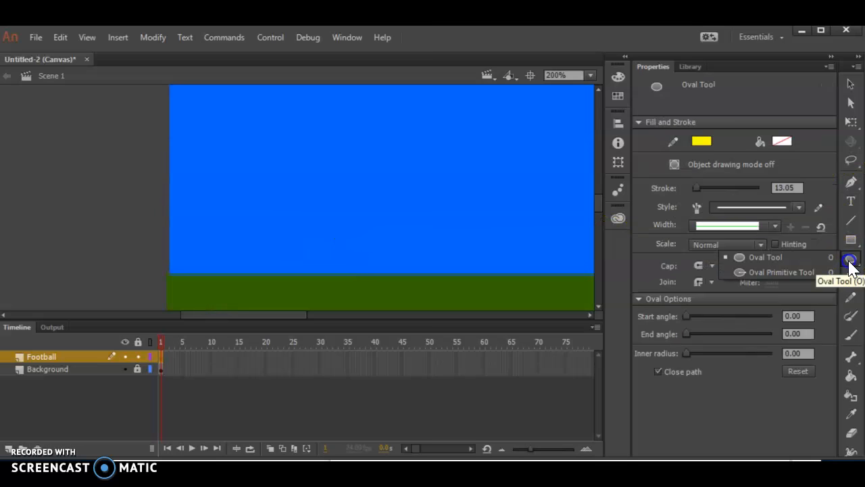
left_click(703, 141)
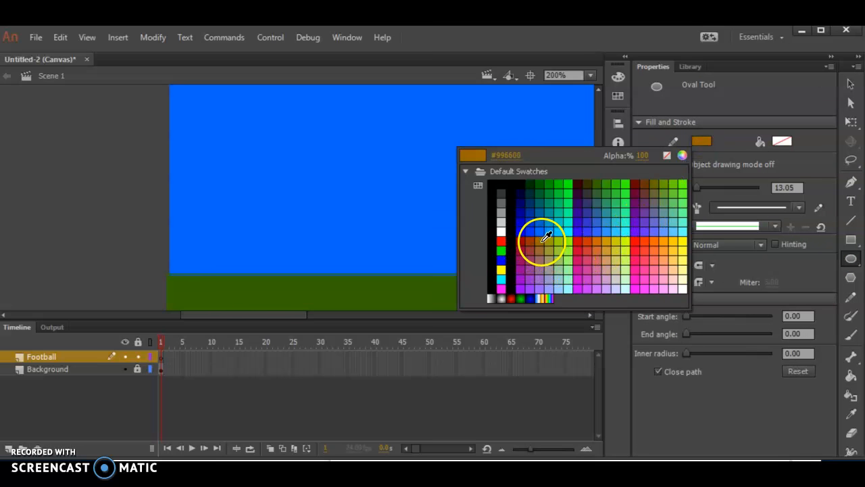
left_click(543, 240)
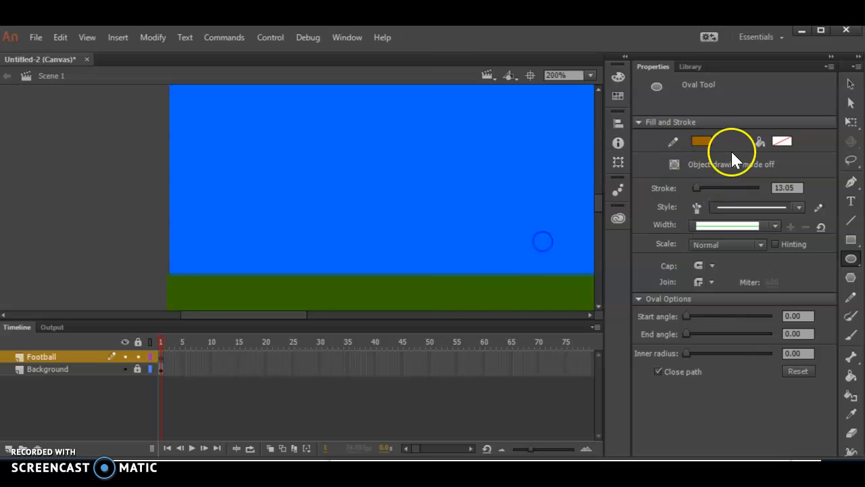
left_click(781, 144)
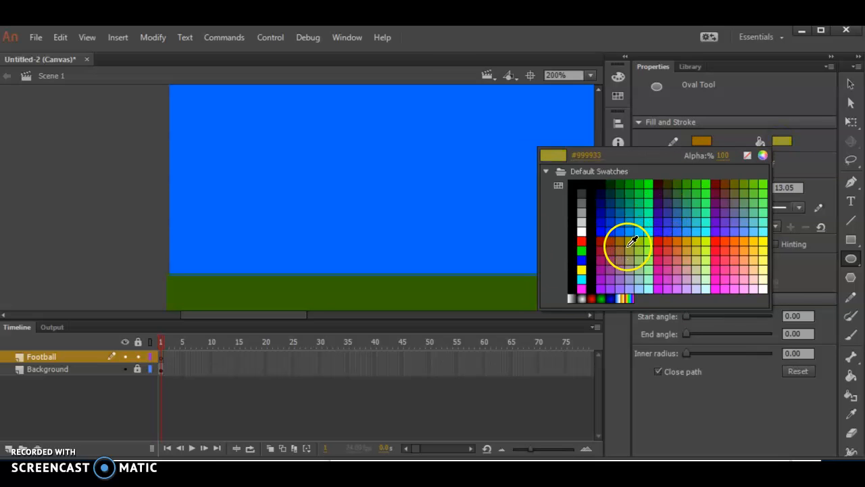
left_click(621, 242)
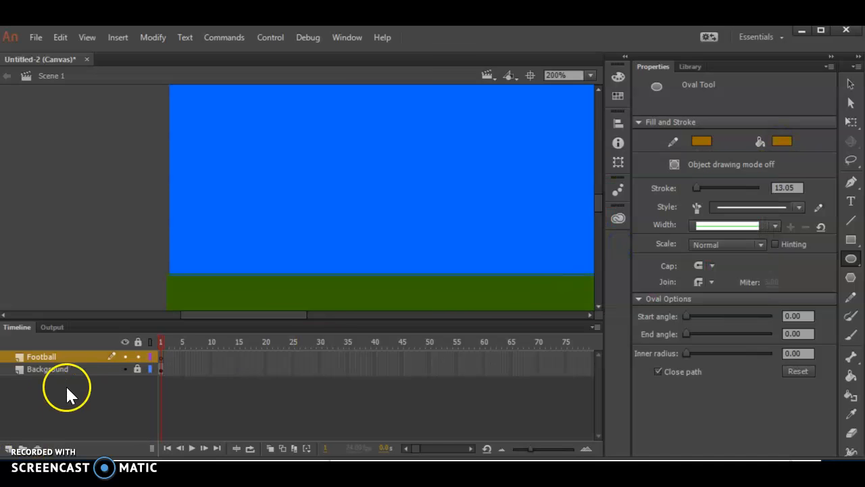
left_click_drag(215, 216, 298, 251)
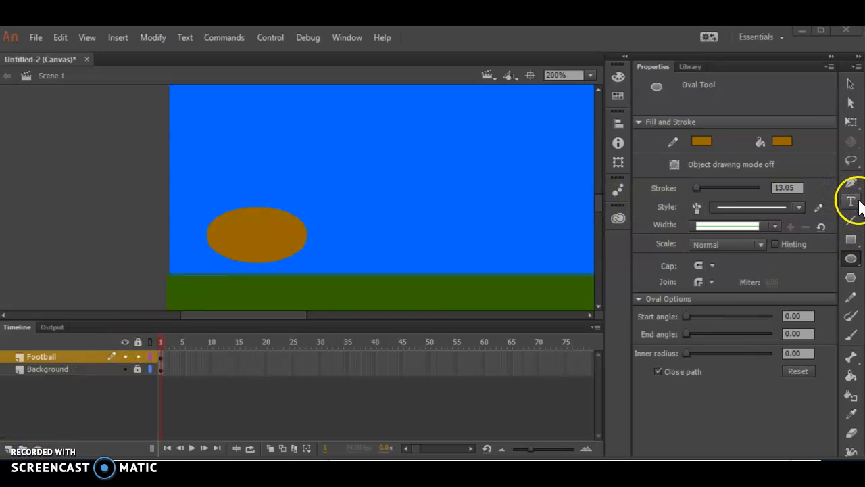
Reshape the brown oval into a football by adjusting its anchor points so both ends taper.
left_click(851, 102)
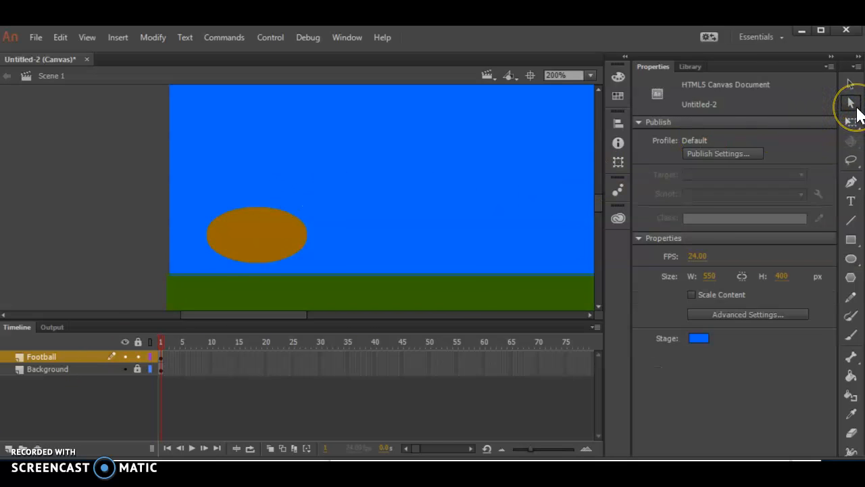
left_click(256, 213)
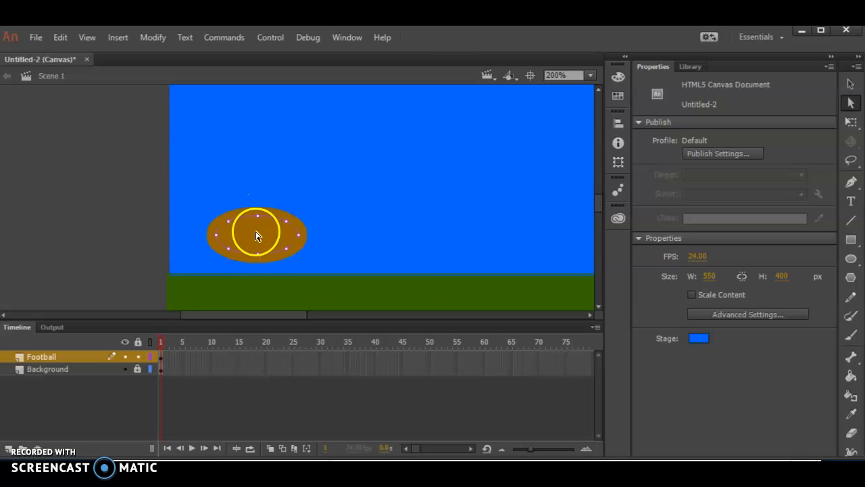
left_click(298, 234)
left_click(587, 76)
left_click(574, 195)
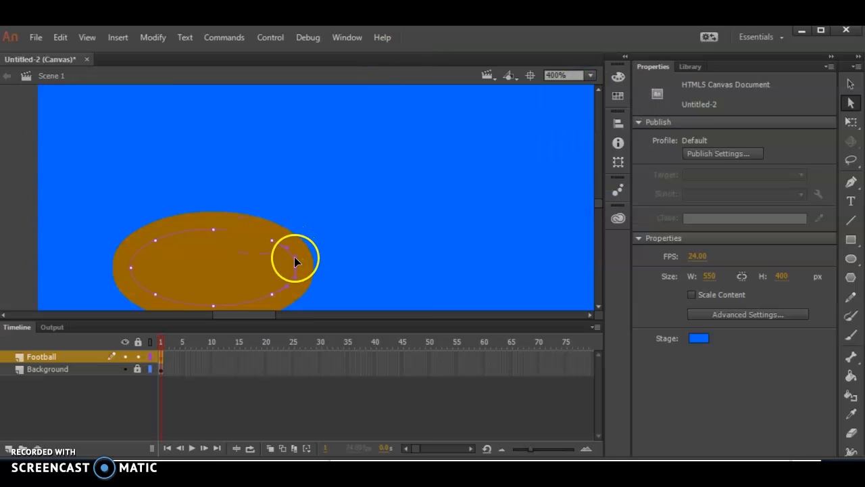
left_click(294, 259)
key("ctrl+z")
left_click(285, 253)
left_click_drag(284, 253, 283, 253)
left_click_drag(279, 290, 273, 243)
mouse_move(267, 292)
left_mouse_down()
mouse_move(250, 297)
mouse_move(272, 280)
left_mouse_up()
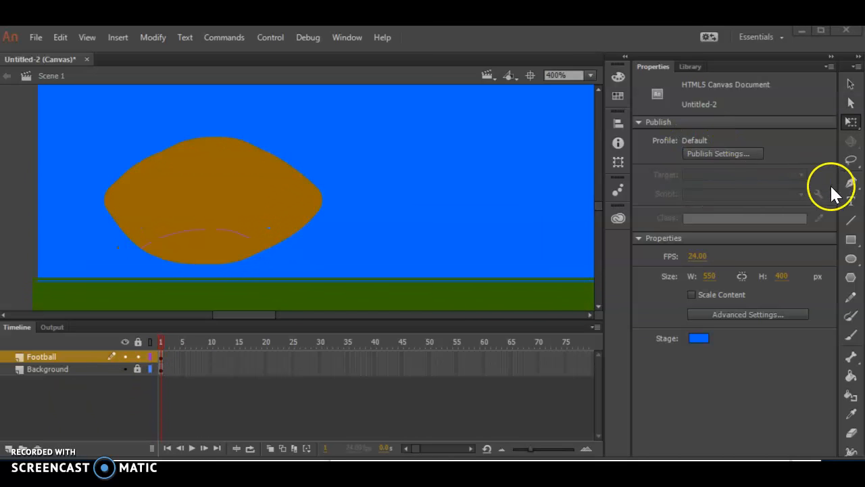
Draw a white horizontal line with a stroke of 5 across the middle of the football.
left_click(852, 223)
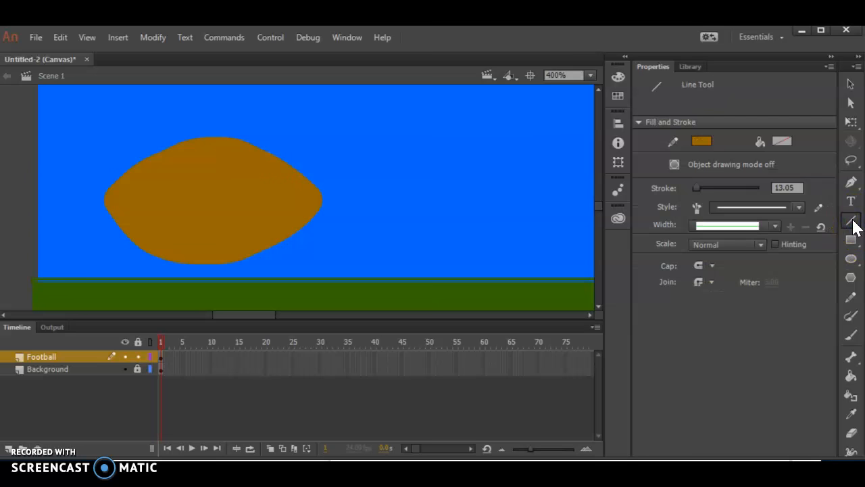
left_click(728, 165)
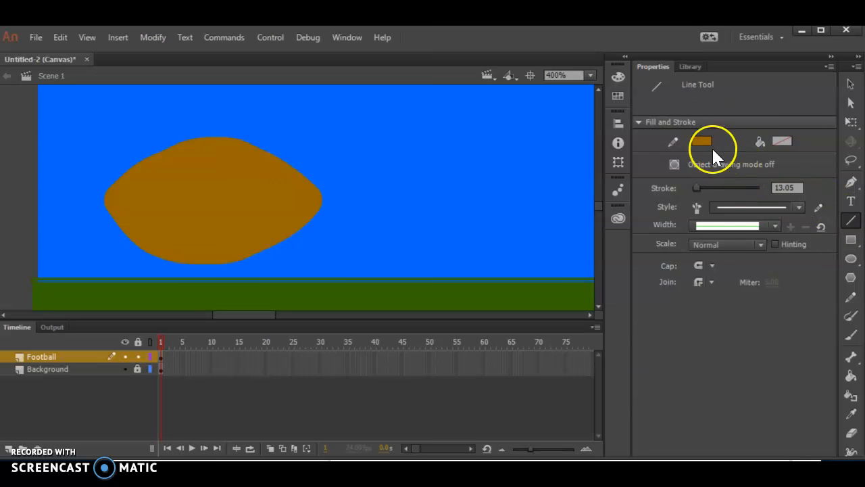
left_click(703, 142)
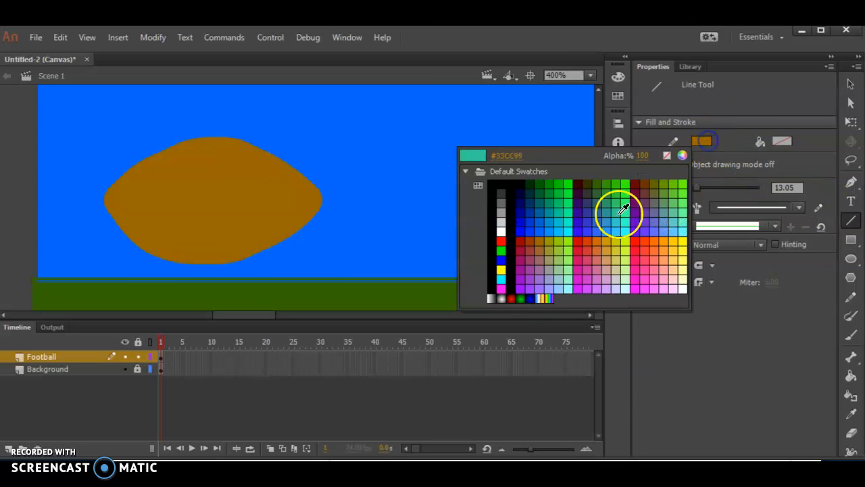
left_click(501, 228)
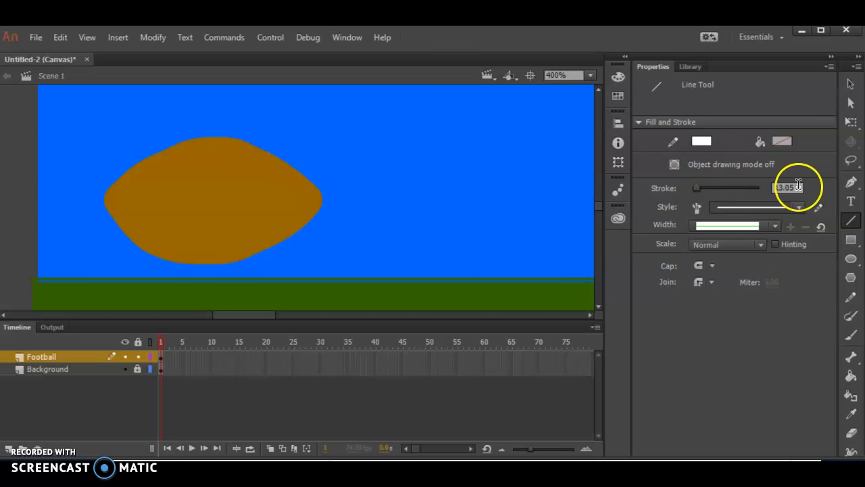
left_click(786, 188)
type("5")
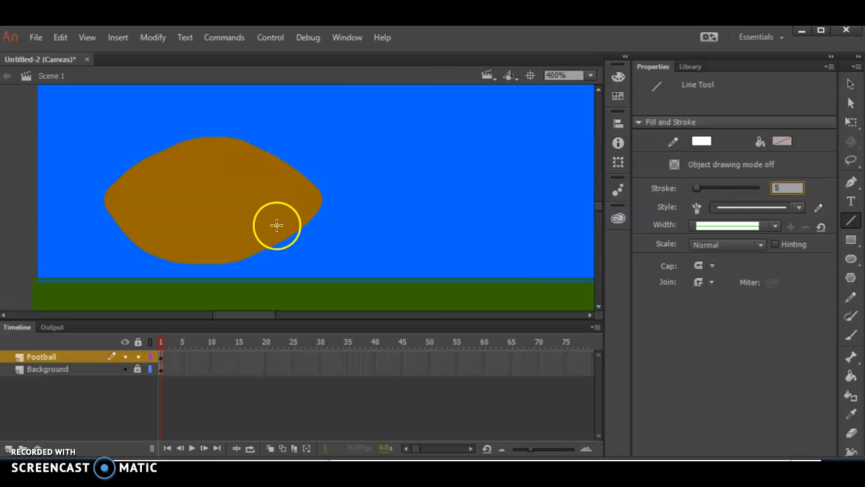
left_click_drag(148, 200, 272, 201)
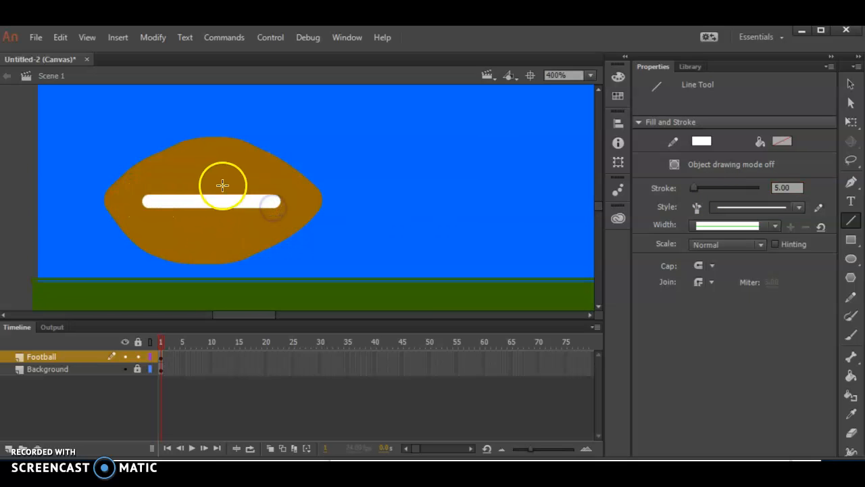
Draw five short vertical white laces across the football's horizontal line.
mouse_move(207, 169)
left_mouse_down()
mouse_move(206, 230)
mouse_move(182, 174)
mouse_move(182, 227)
left_mouse_up()
left_click_drag(159, 182, 158, 227)
mouse_move(232, 177)
left_mouse_down()
mouse_move(230, 221)
mouse_move(254, 183)
mouse_move(255, 226)
left_mouse_up()
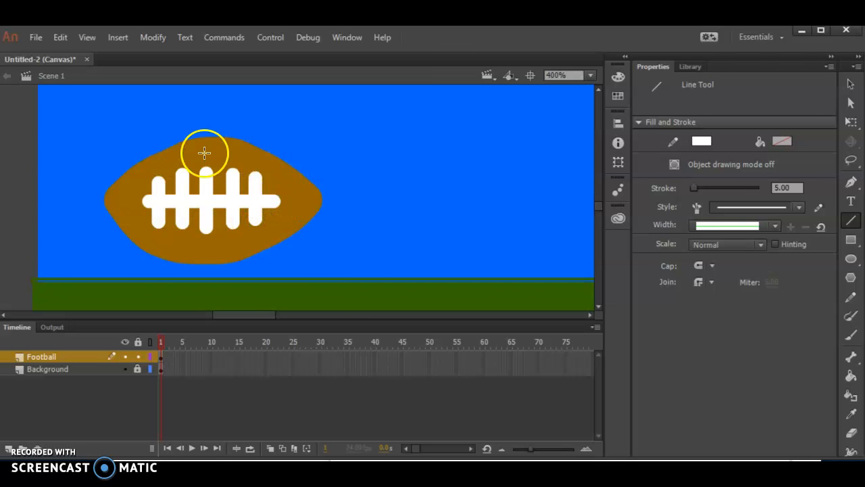
Fit the whole scene in the window and select all of the football's artwork.
left_click(852, 87)
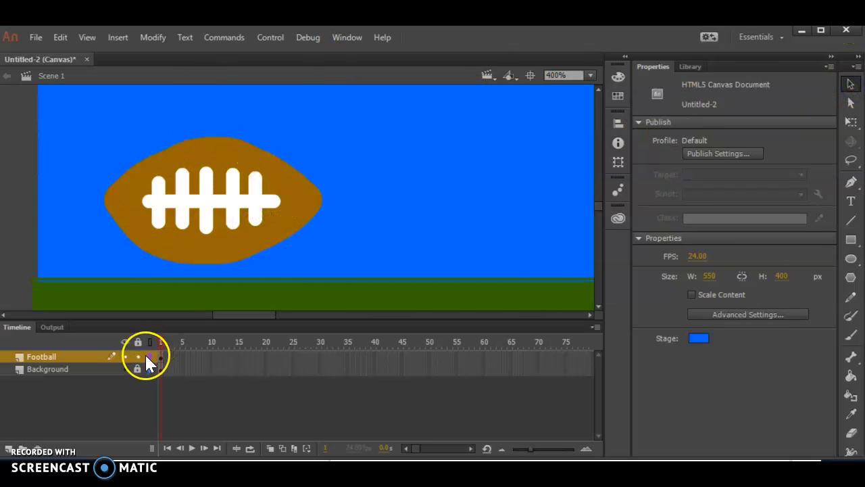
left_click(592, 74)
left_click(586, 90)
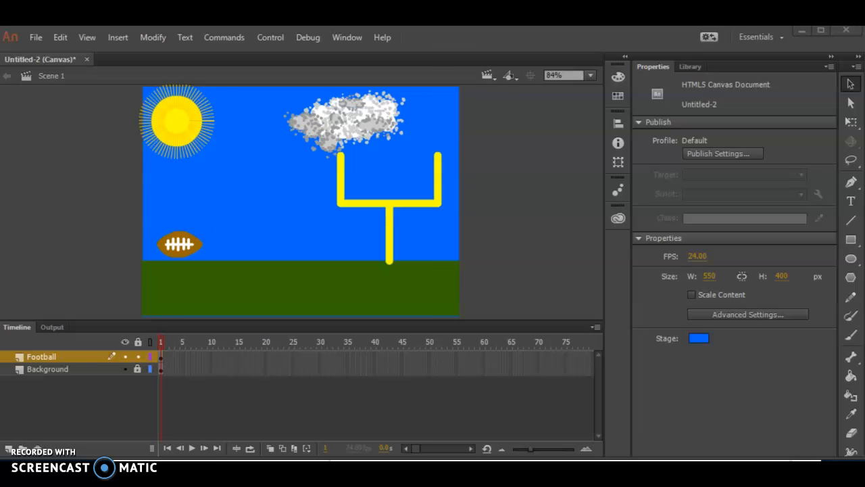
left_click(88, 153)
key("ctrl+a")
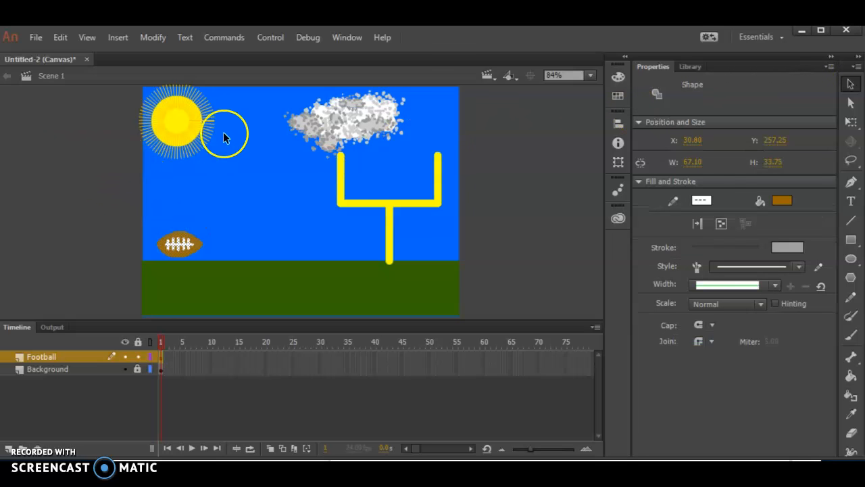
Select the football at 200% zoom by enclosing it in a marquee, and clear the selection.
left_click(591, 76)
left_click(571, 181)
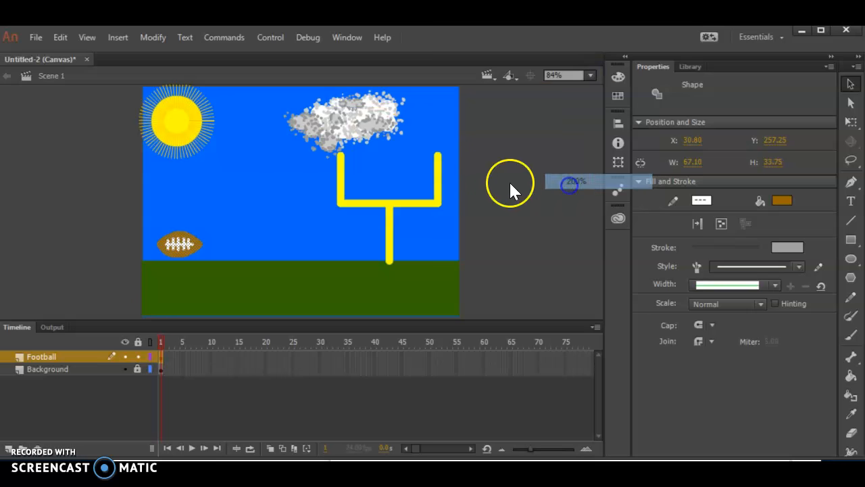
left_click(174, 150)
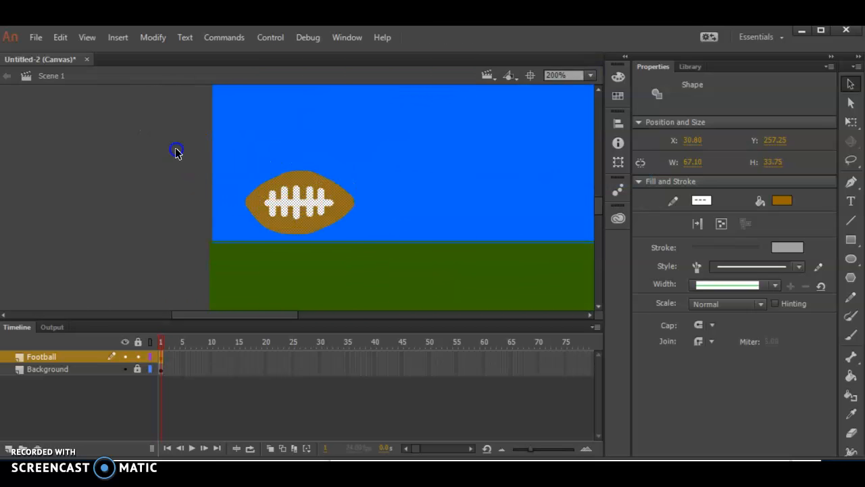
left_click_drag(209, 165, 409, 260)
left_click(144, 144)
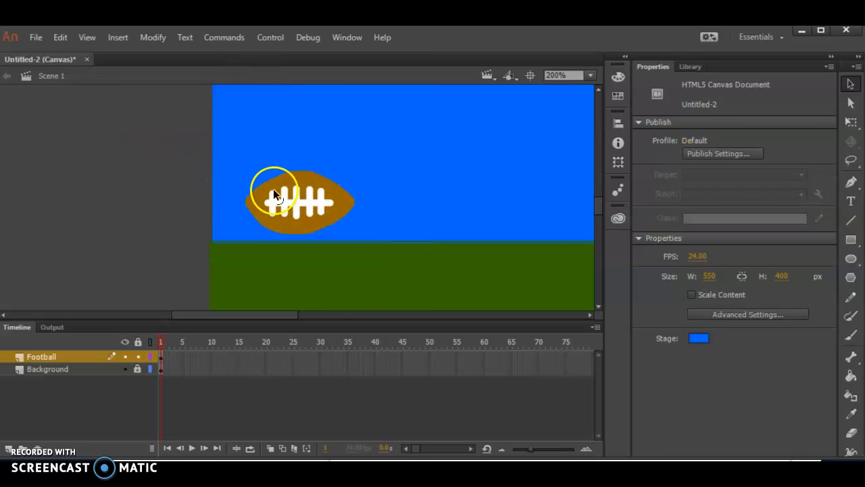
Select all of the football's artwork and convert it to a Graphic symbol named ball.
left_click_drag(204, 142, 472, 292)
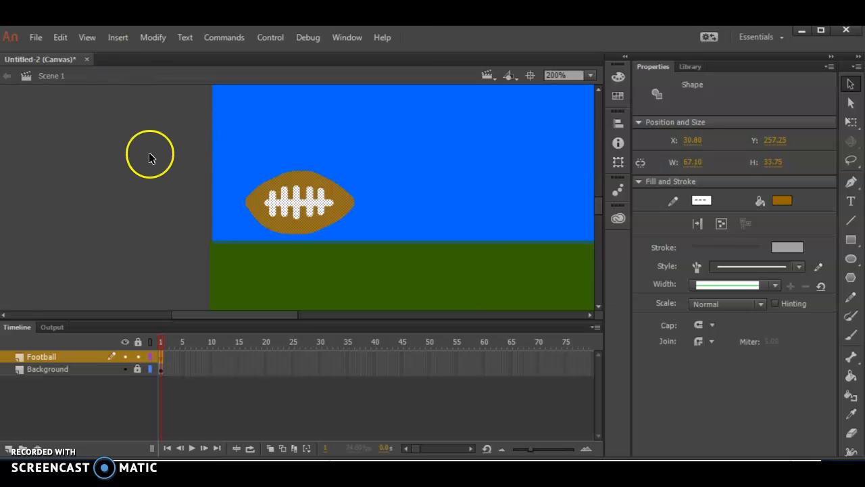
left_click(154, 154)
left_click_drag(166, 149, 424, 266)
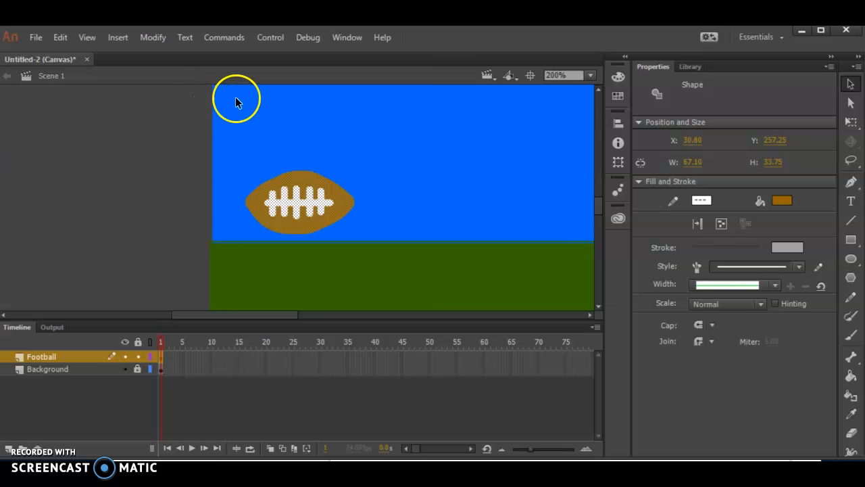
left_click(154, 37)
left_click(170, 75)
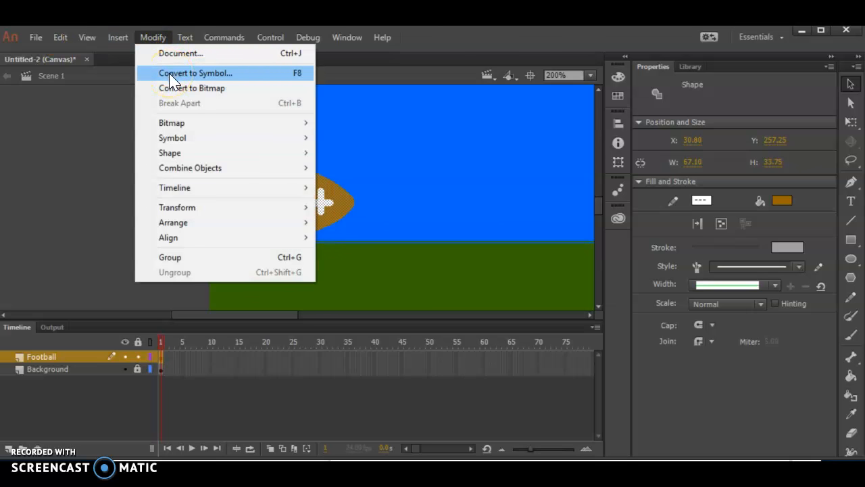
left_click(170, 75)
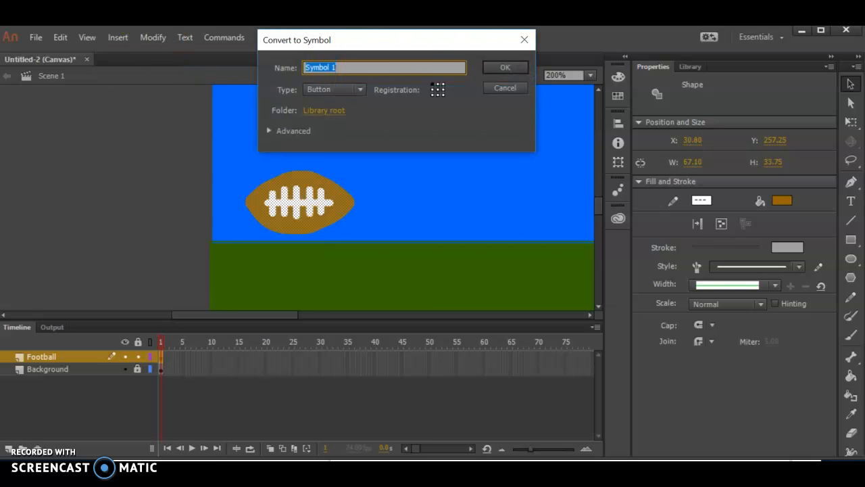
type("ball")
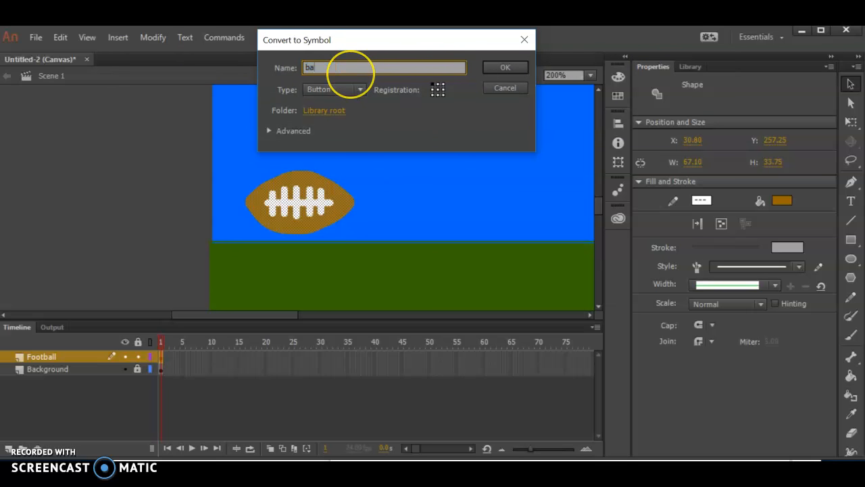
left_click(350, 88)
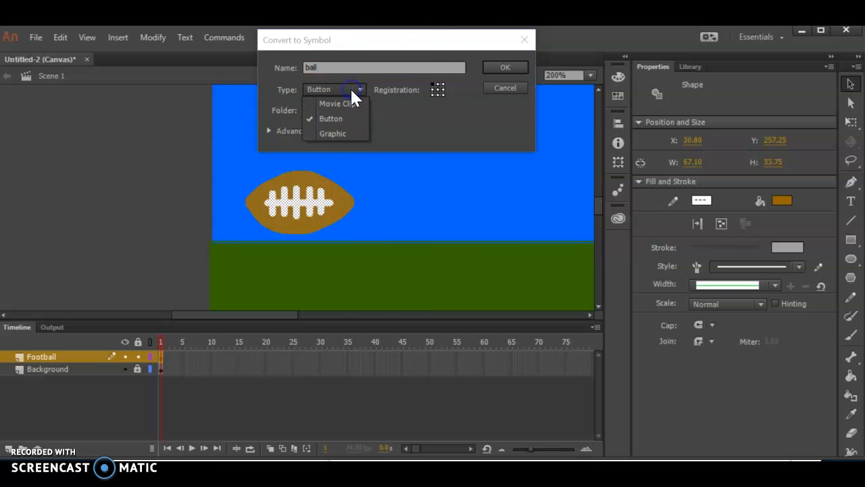
left_click(338, 135)
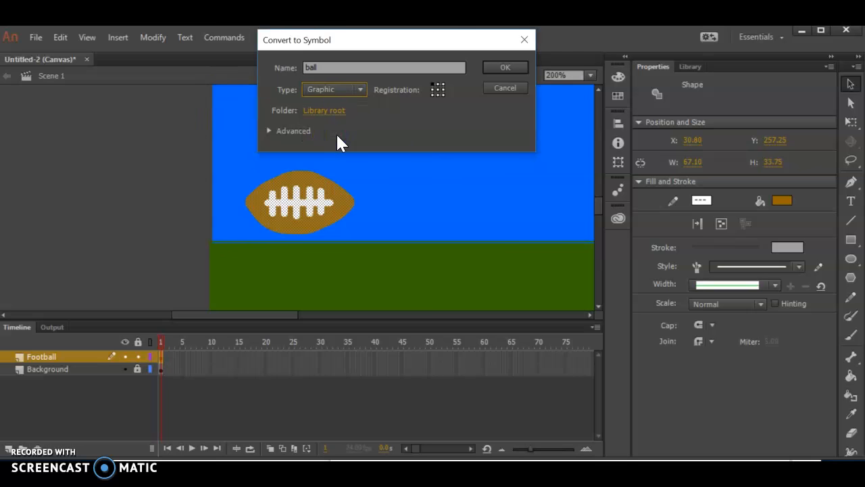
left_click(505, 67)
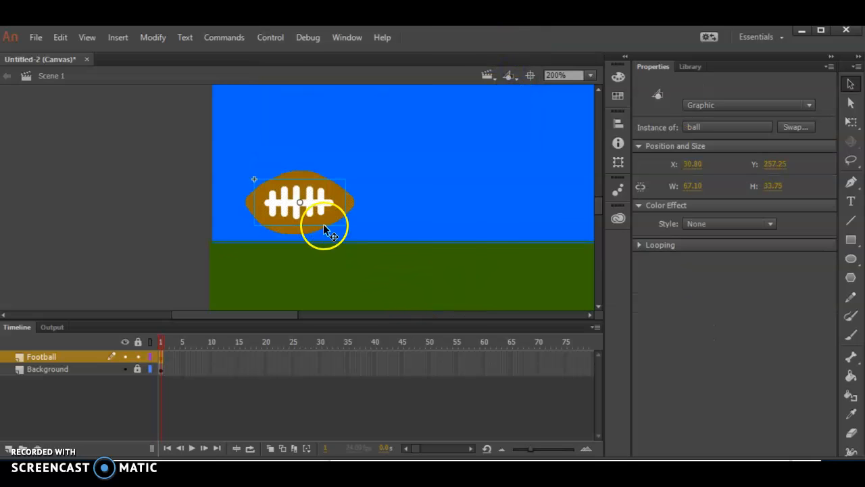
Examine the ball symbol in the library, compare it with the instance's properties, and fit the scene in the window.
left_click(691, 67)
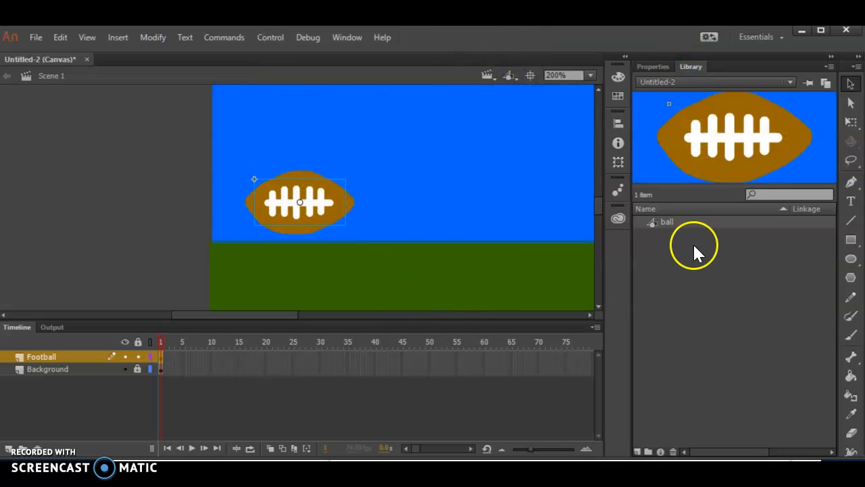
left_click(655, 67)
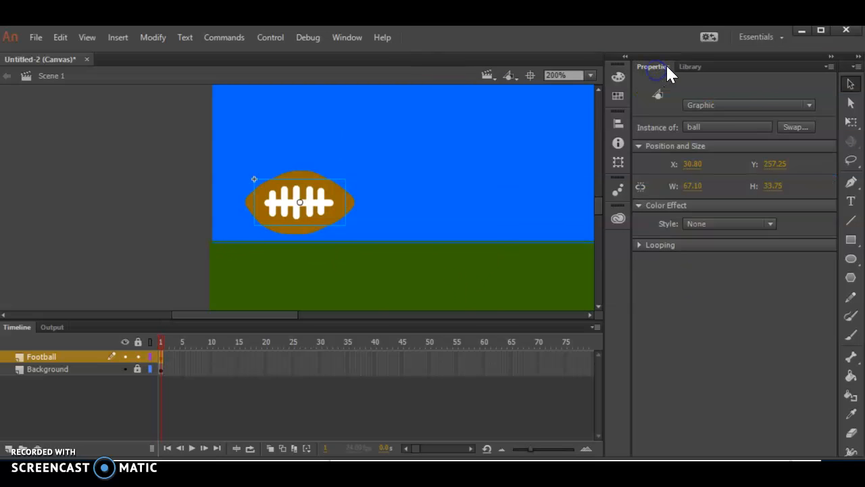
left_click(688, 67)
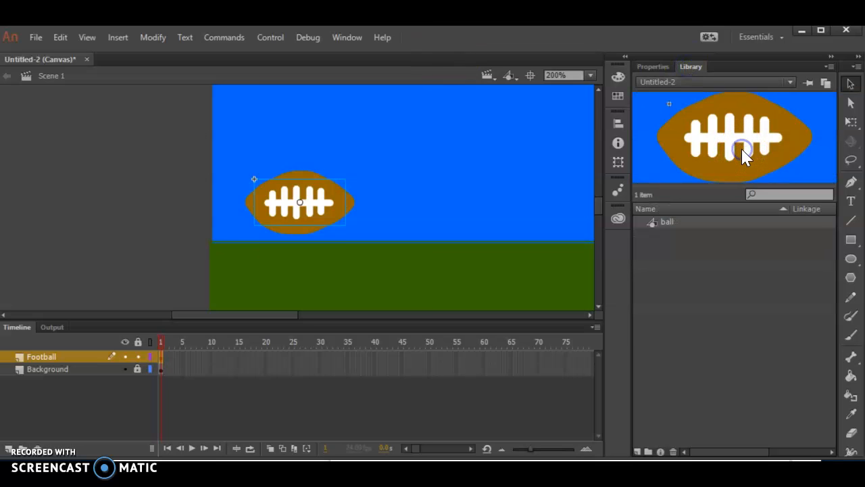
left_click(557, 73)
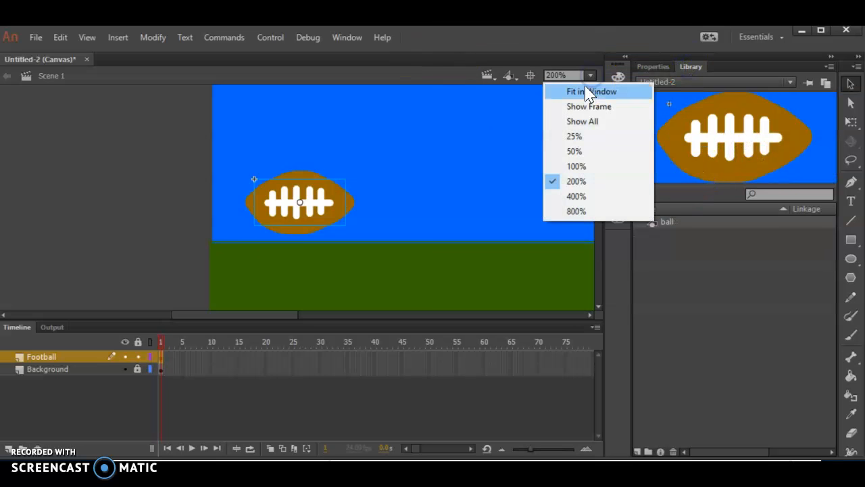
left_click(583, 90)
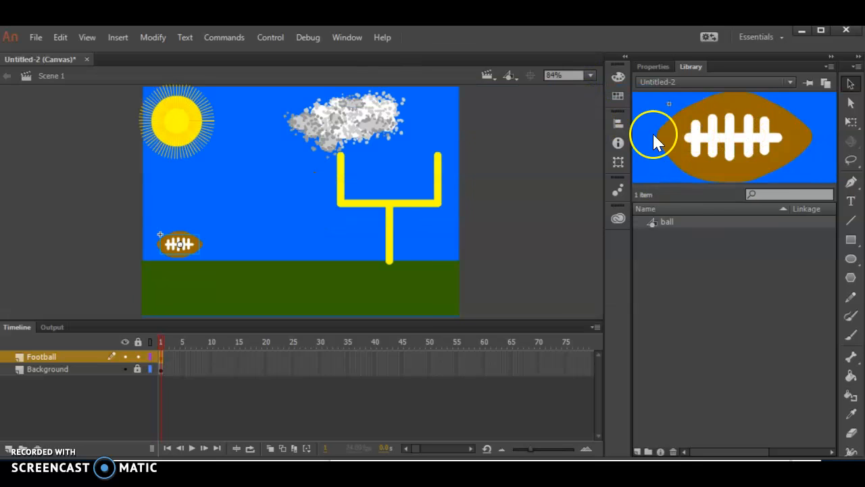
Place three extra instances of the ball symbol on the stage and undo all three placements.
left_click_drag(754, 150, 158, 116)
left_click_drag(692, 121, 266, 146)
left_click_drag(662, 134, 367, 223)
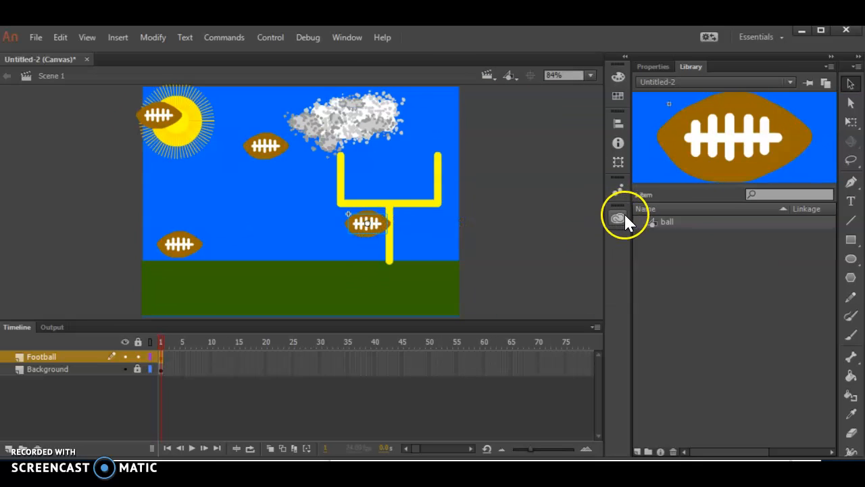
key("ctrl+z")
key("ctrl+z")
key("ctrl+z")
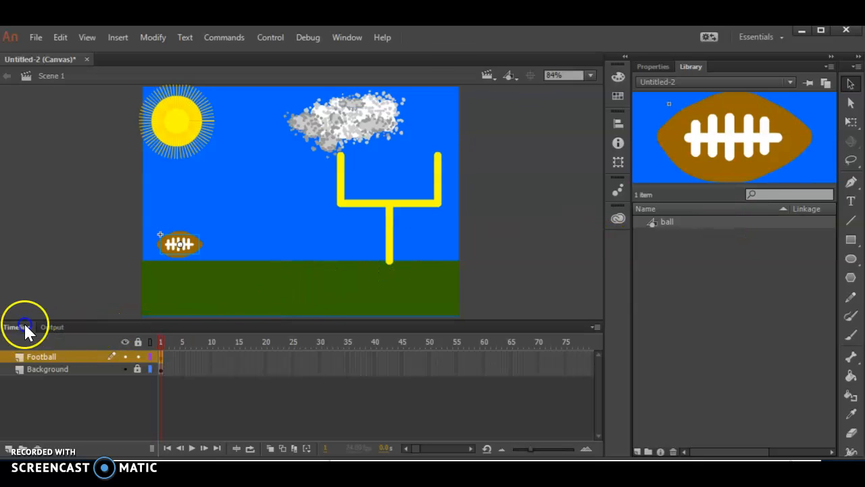
Insert a keyframe at frame 100 of the Football layer.
left_click(58, 369)
left_click(58, 357)
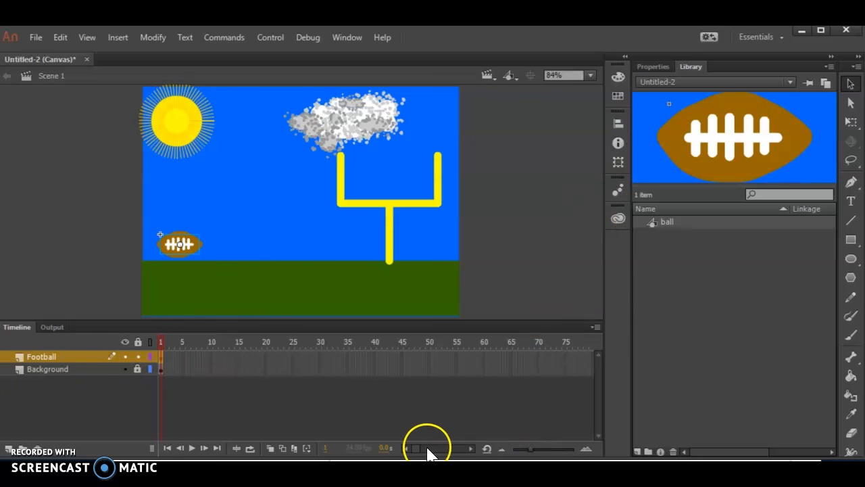
left_click(470, 448)
left_click(471, 448)
left_click(471, 448)
left_click(470, 448)
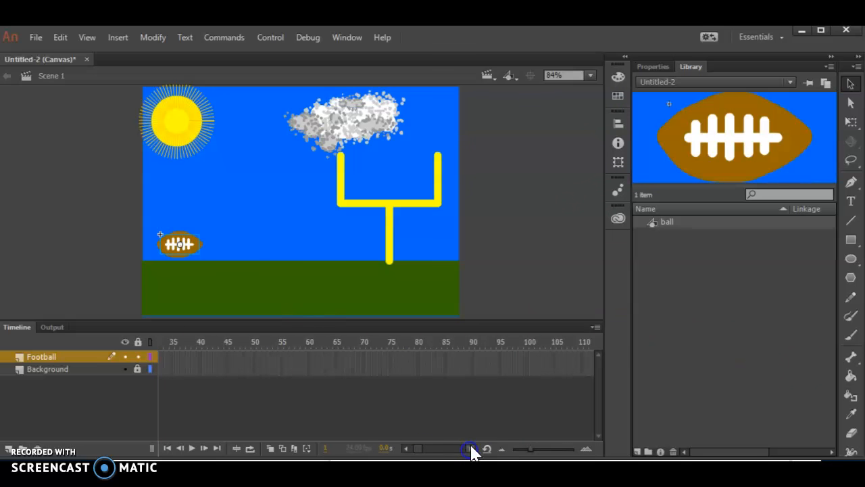
left_click(526, 356)
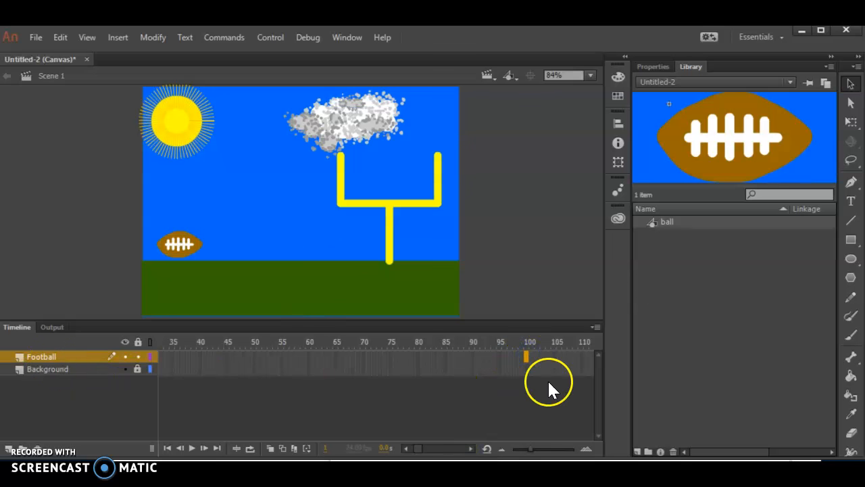
left_click(526, 369)
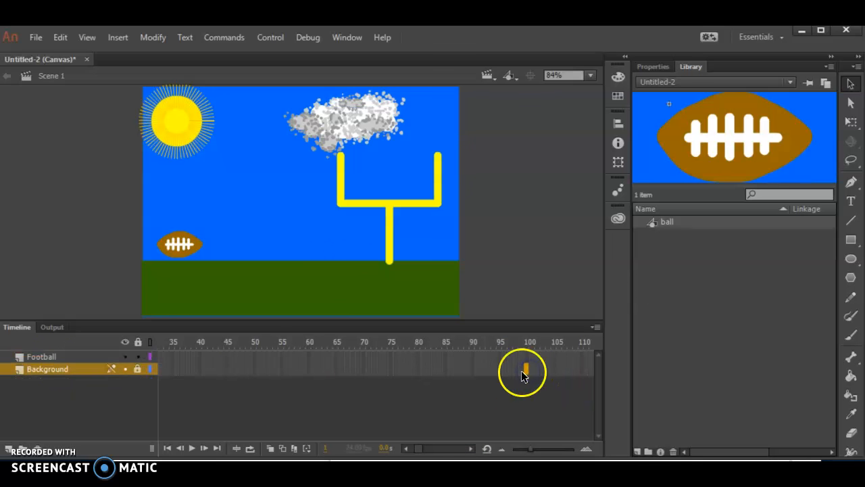
left_click_drag(526, 358, 526, 369)
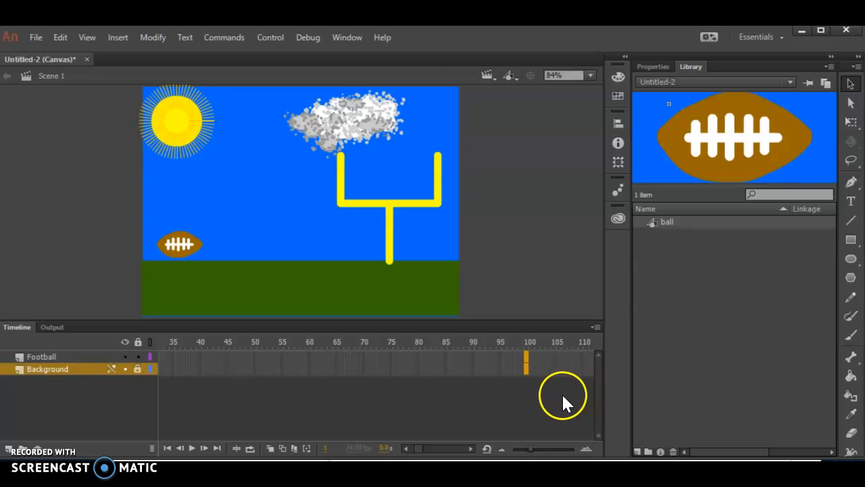
left_click(528, 357)
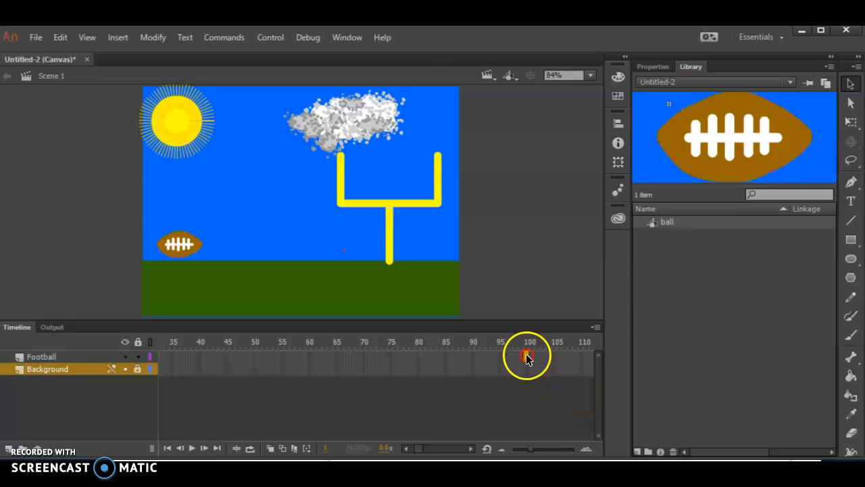
right_click(528, 358)
left_click(563, 202)
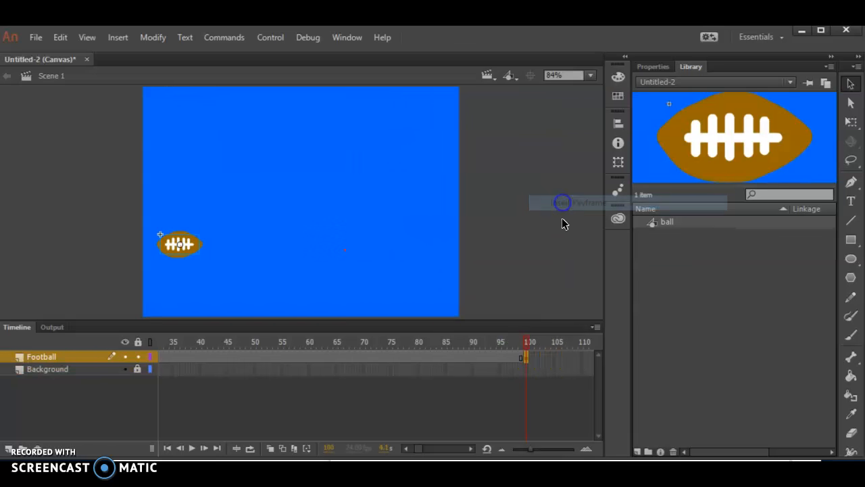
Insert a keyframe at frame 100 of the Background layer and play the timeline.
right_click(528, 369)
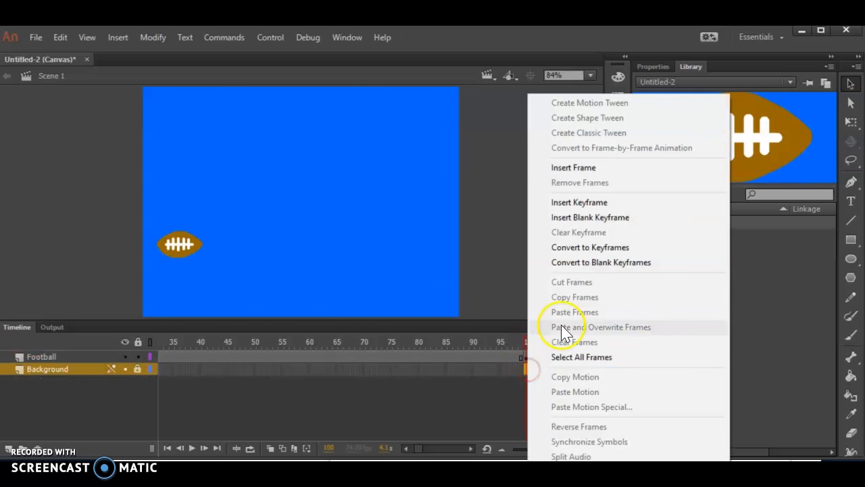
left_click(588, 203)
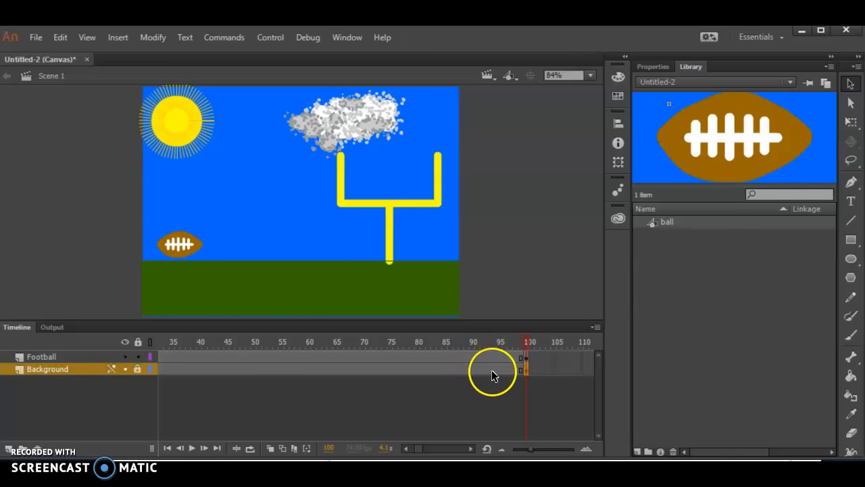
key("Delete")
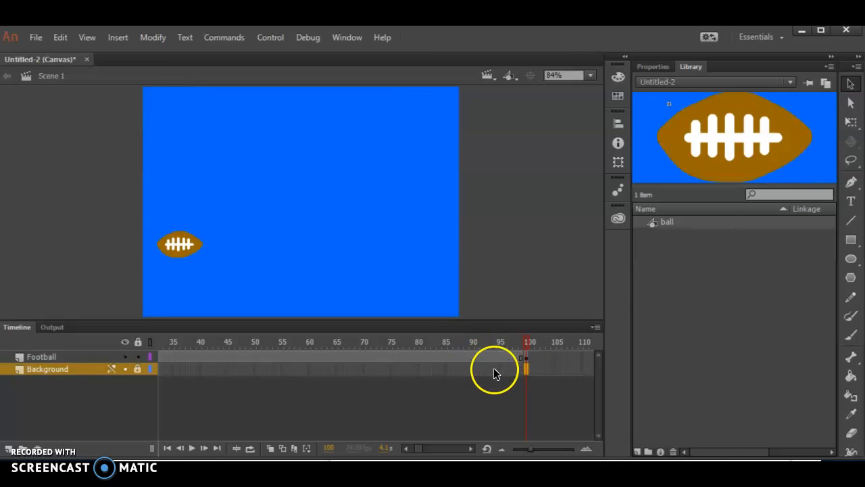
right_click(527, 363)
left_click(605, 203)
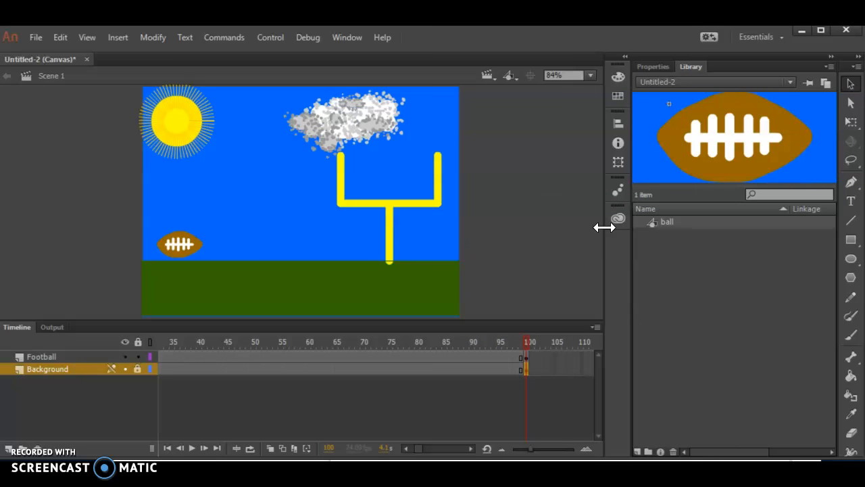
key("Return")
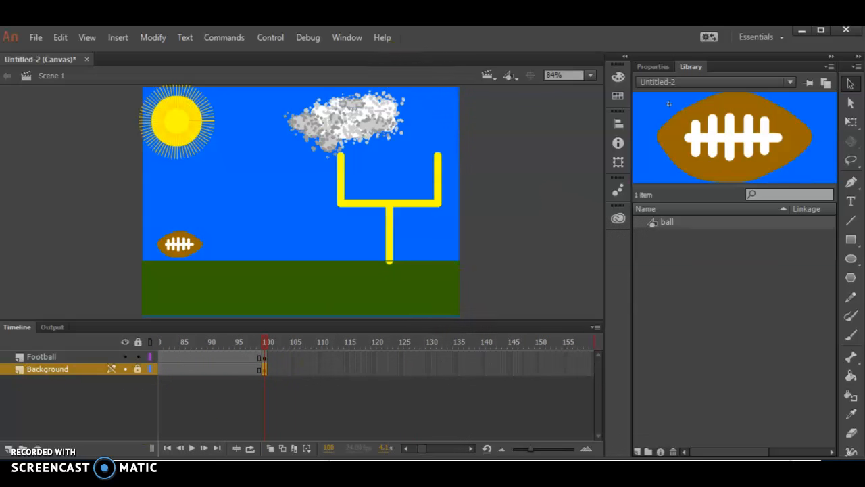
Move the football at frame 100 past the goalpost to just outside the stage's right edge, level with the uprights.
left_click(264, 356)
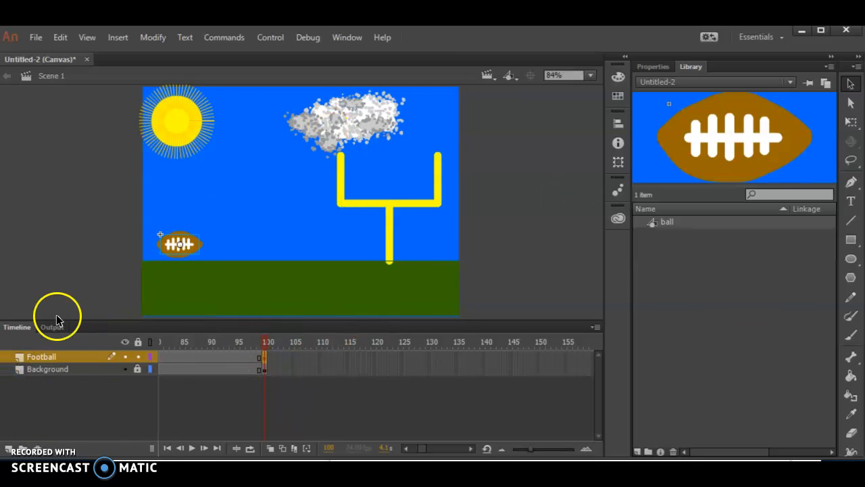
left_click(852, 82)
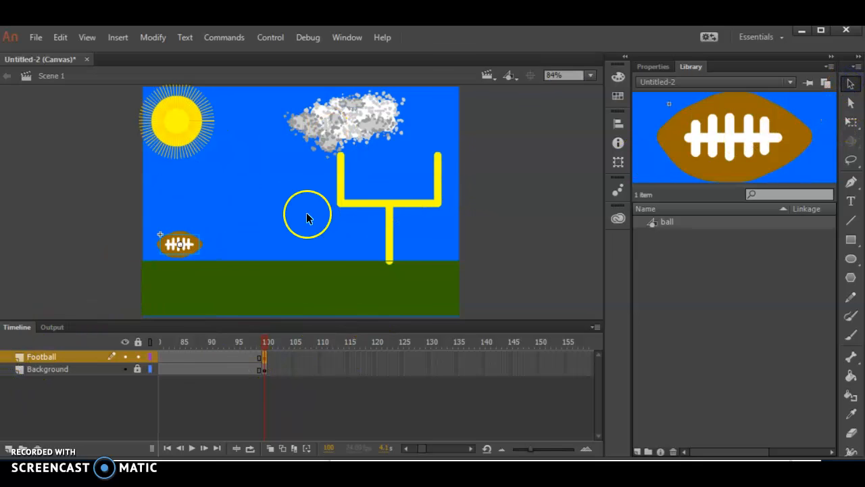
left_click_drag(185, 245, 487, 173)
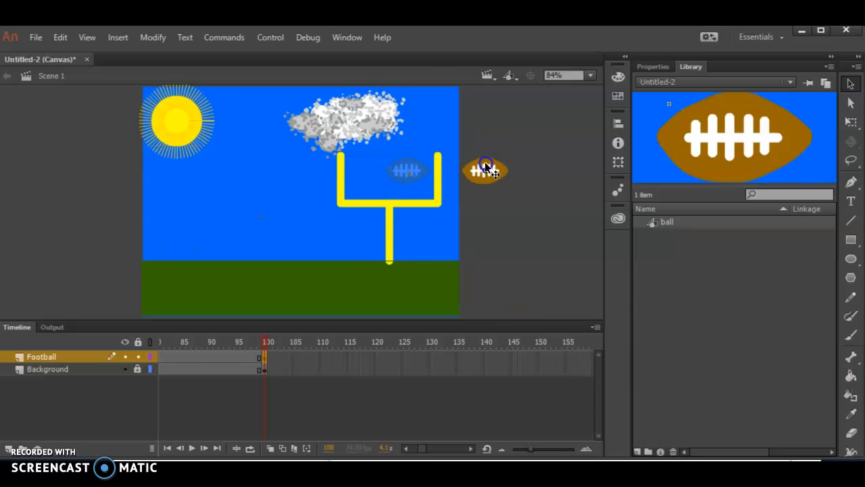
Apply a classic tween to the Football layer's frames and play the animation.
left_click(53, 358)
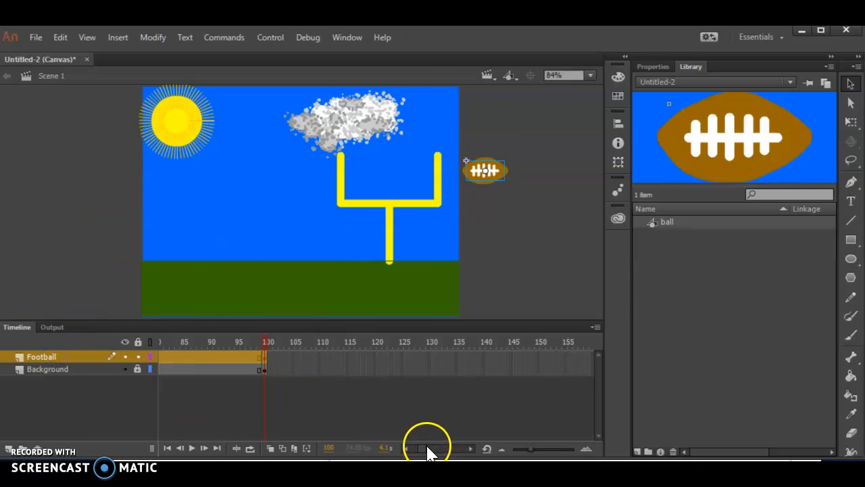
left_click_drag(426, 449, 419, 449)
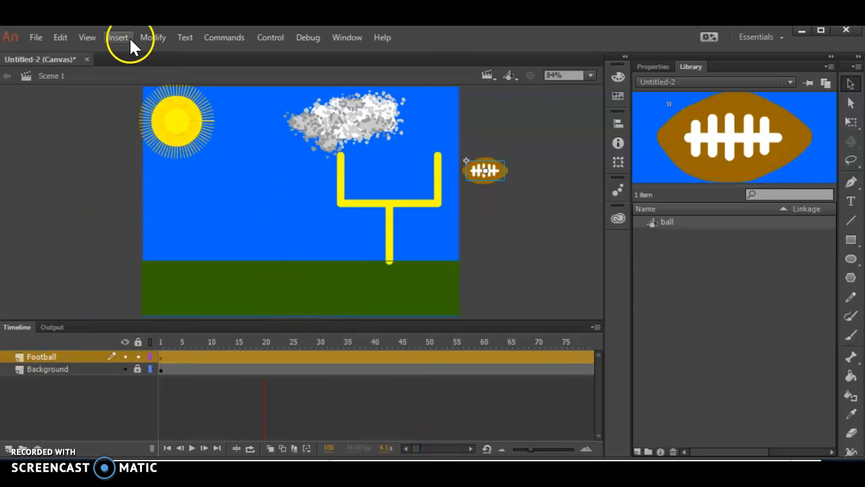
left_click(130, 41)
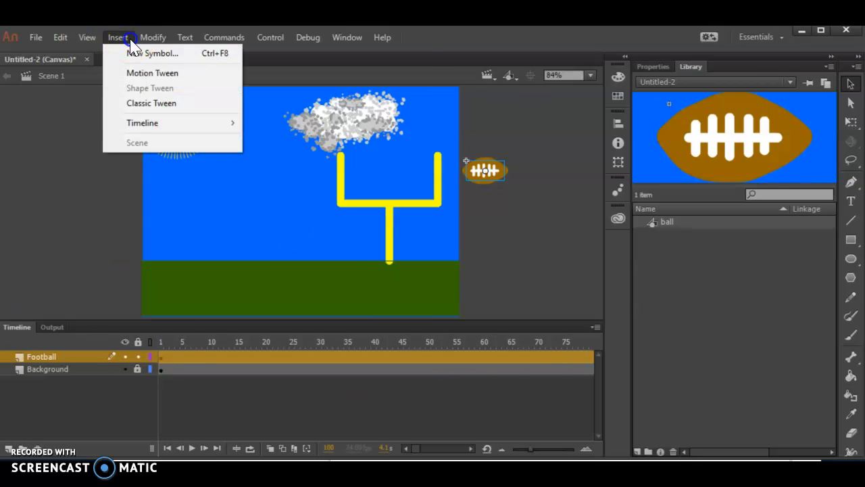
left_click(126, 103)
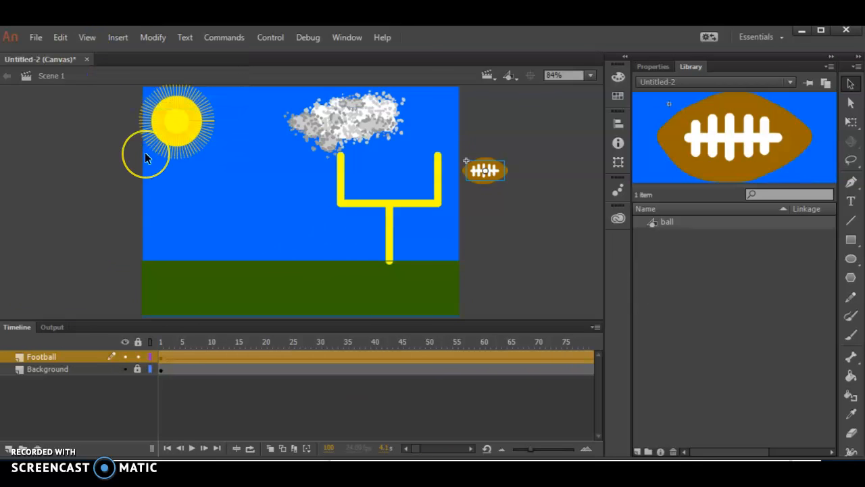
key("Return")
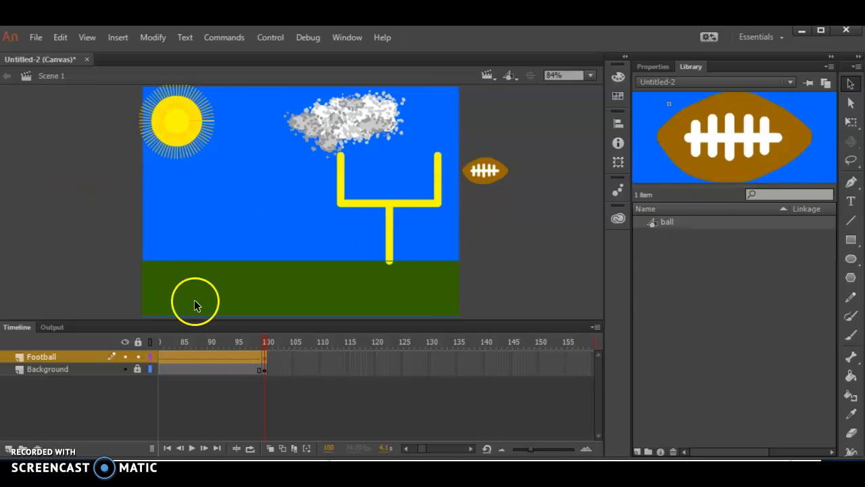
Play the animation, then insert a keyframe at frame 50 of the Football layer's tween.
key("Return")
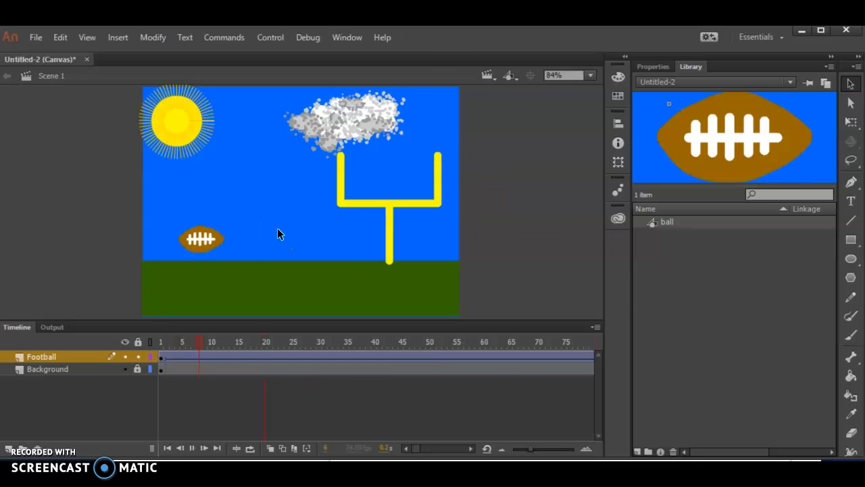
left_click(433, 357)
left_click(429, 356)
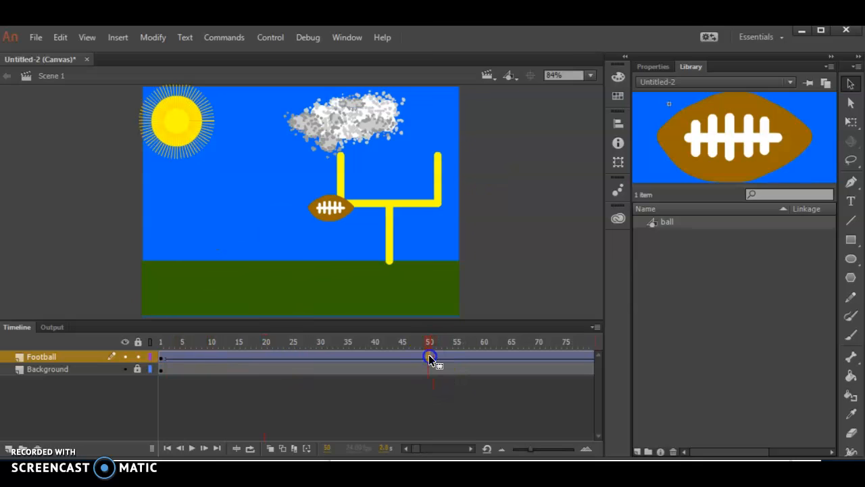
right_click(429, 354)
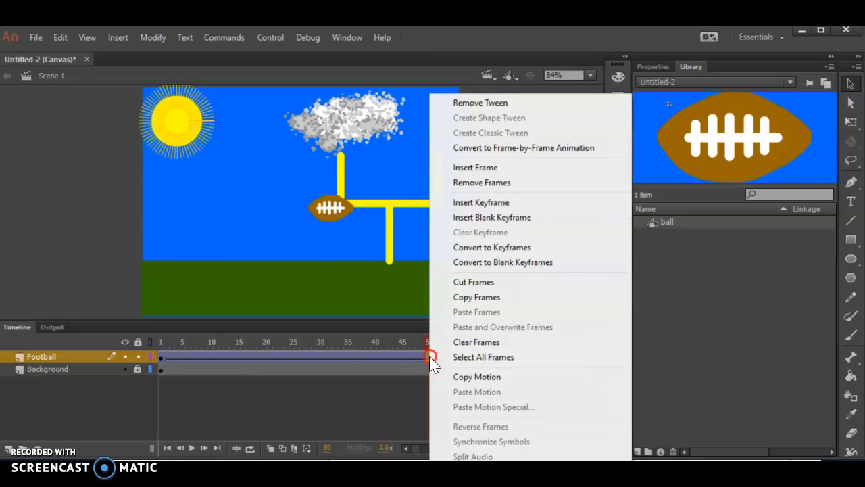
left_click(486, 205)
Raise the football at frame 50 above the crossbar, beside the goalpost's left upright, and play the animation from the start.
left_click_drag(332, 207, 338, 189)
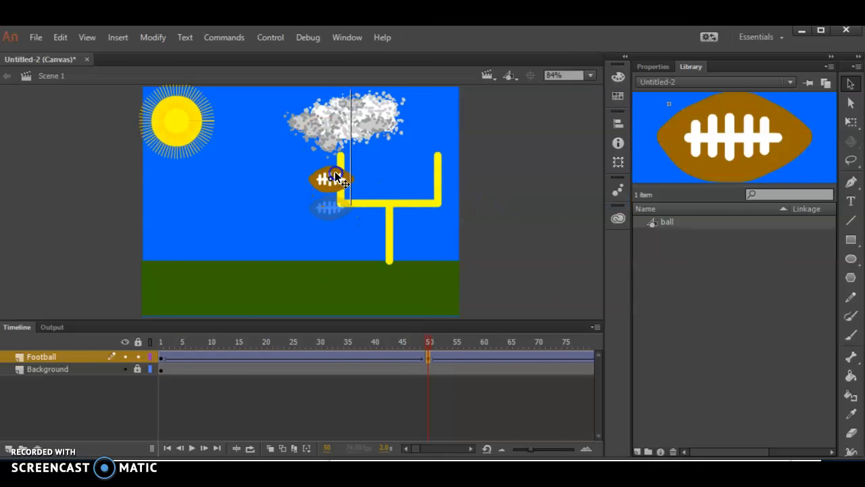
left_click(164, 354)
key("Return")
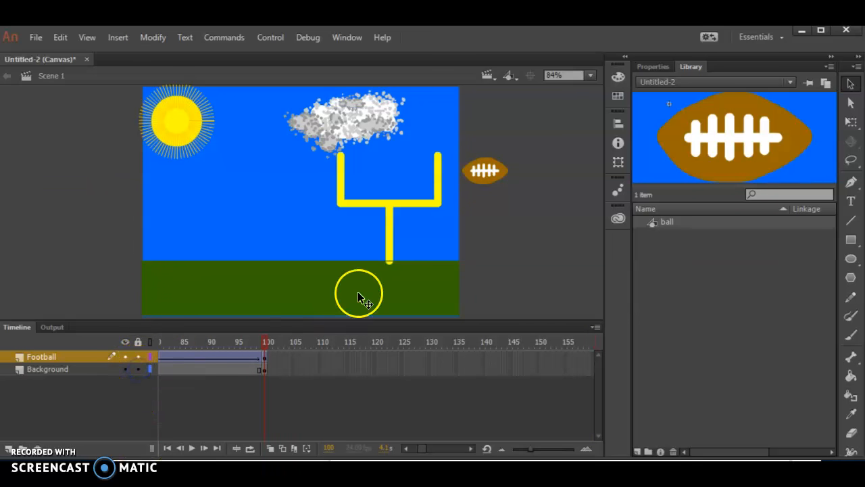
Go to frame 91, where the football overlaps the right upright, and select that upright on the Background layer.
left_click(437, 183)
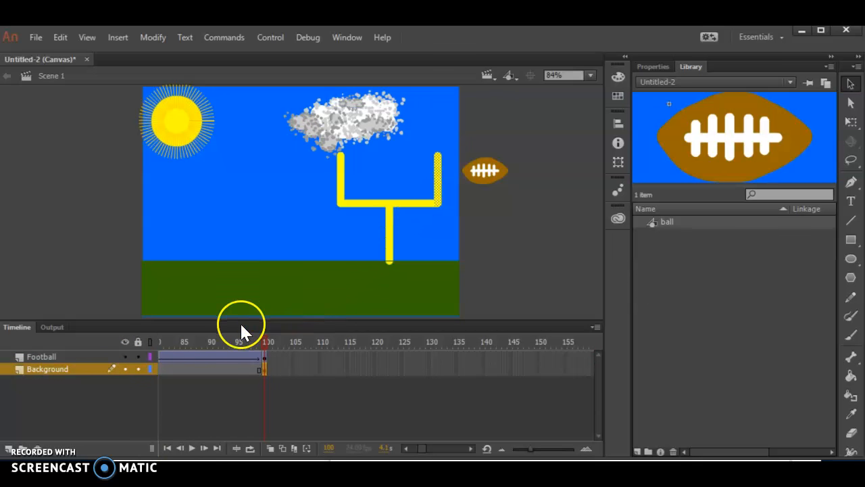
mouse_move(226, 342)
left_mouse_down()
mouse_move(180, 340)
mouse_move(215, 341)
left_mouse_up()
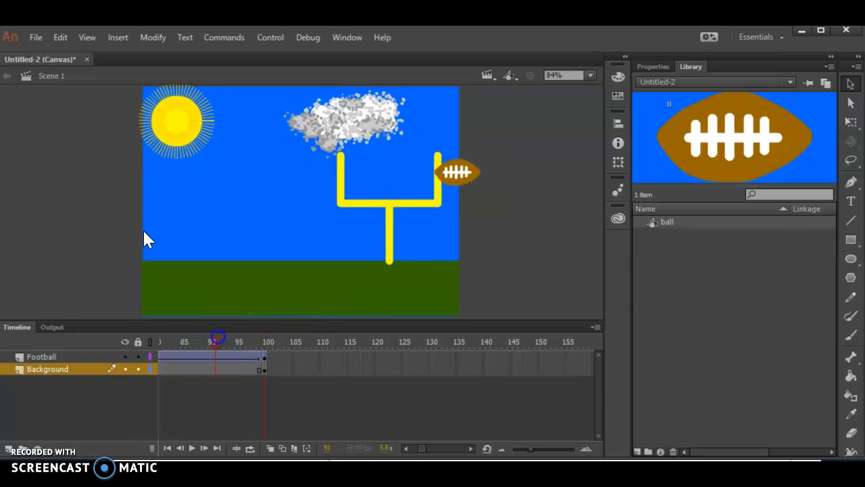
left_click(432, 184)
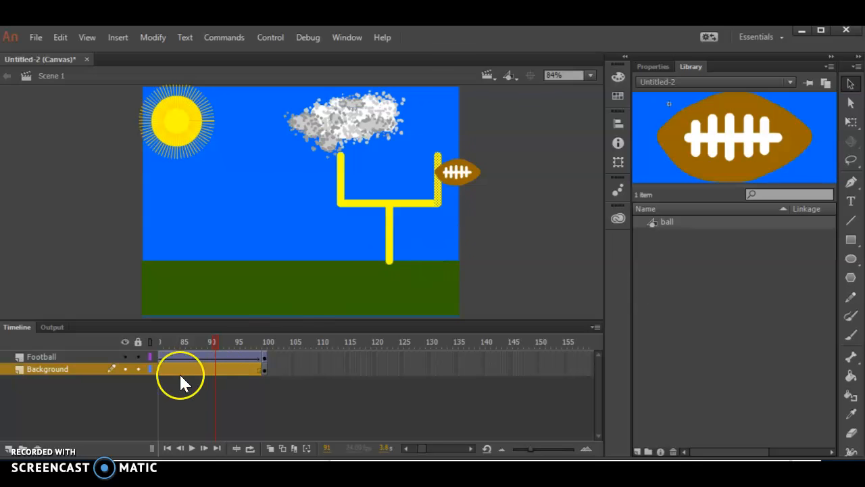
Try moving the Background layer above the Football layer, check the ball against the goalpost, and undo the reordering.
left_click_drag(53, 366, 59, 358)
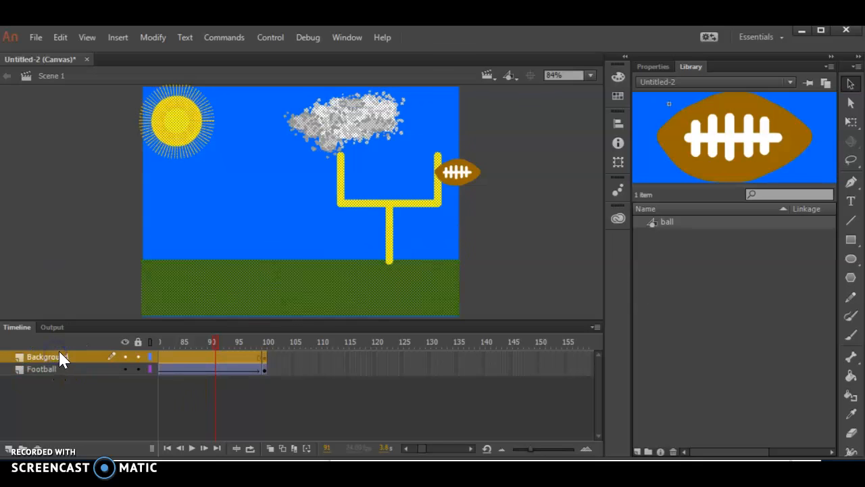
left_click_drag(218, 342, 466, 325)
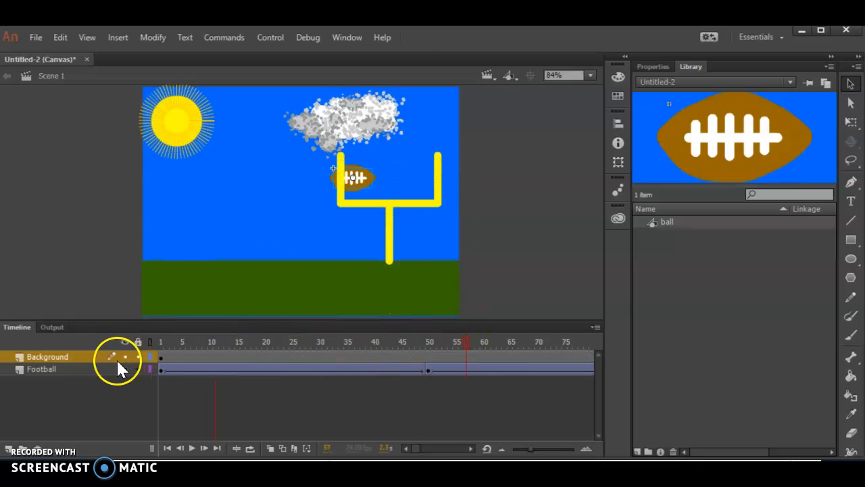
key("ctrl+z")
key("ctrl+z")
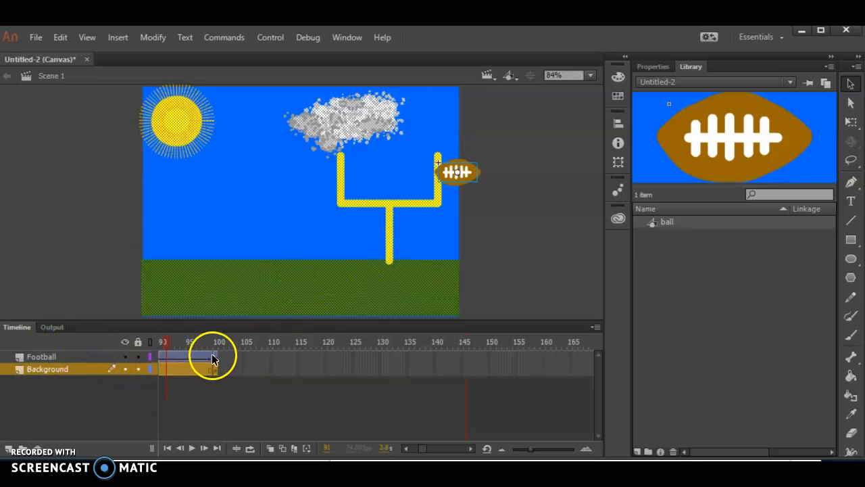
Copy the goalpost's right upright from the Background layer.
left_click(406, 209)
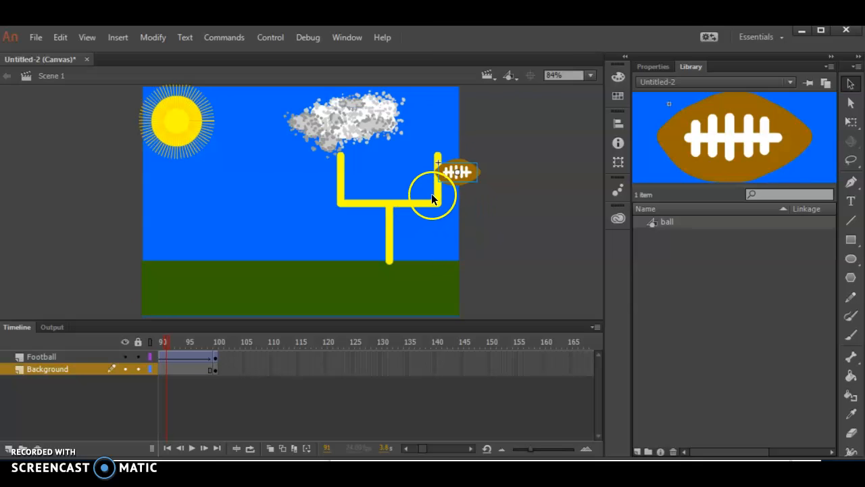
left_click(439, 188)
right_click(440, 190)
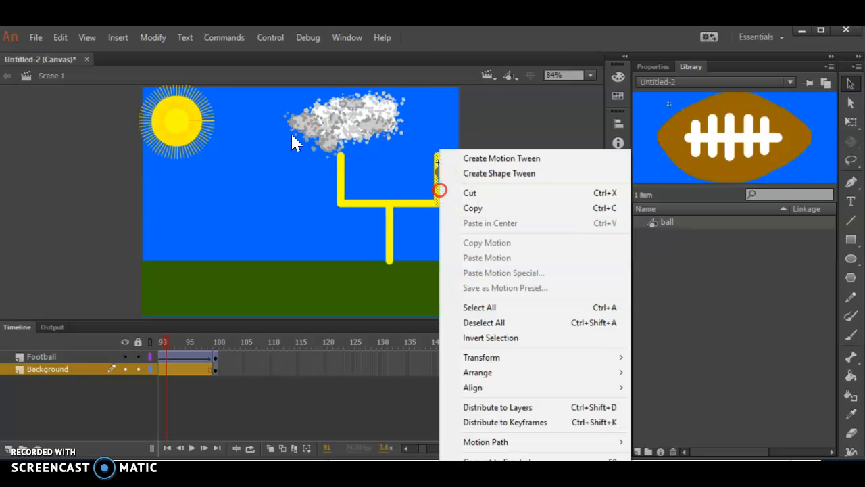
left_click(470, 208)
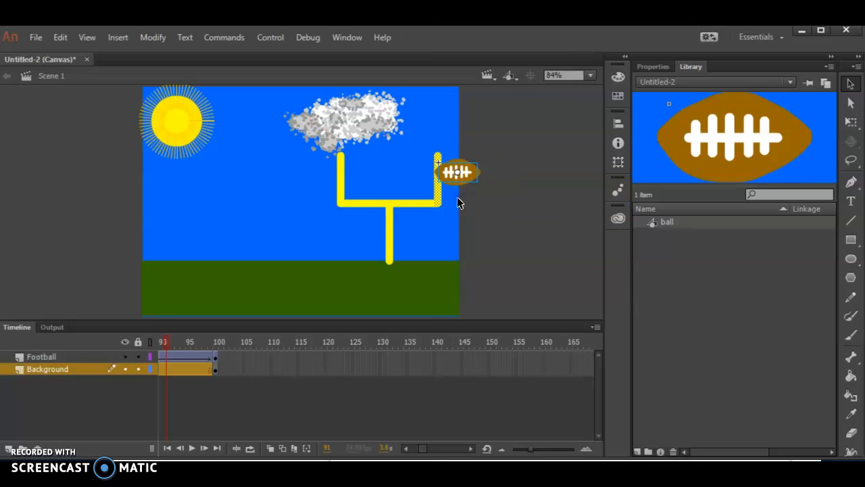
left_click(591, 76)
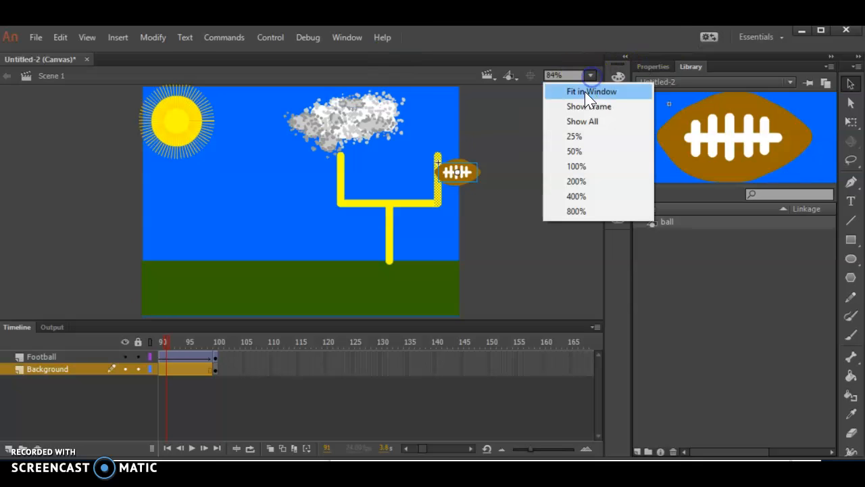
left_click(573, 190)
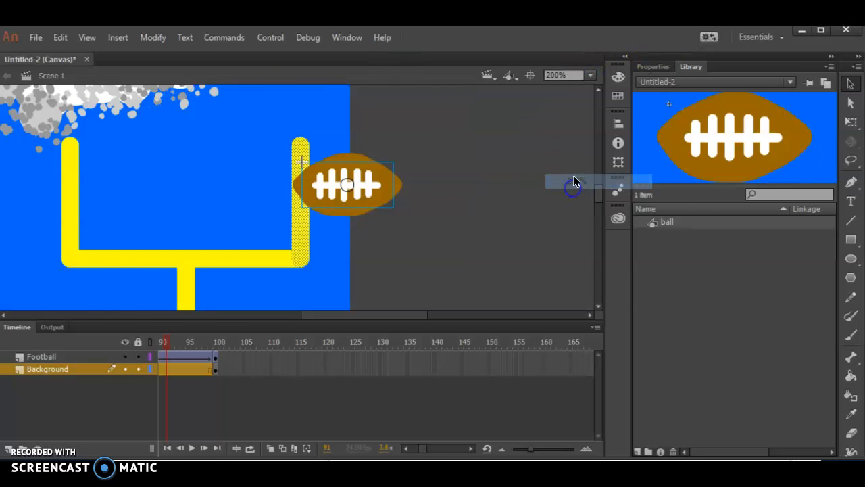
left_click(336, 251)
left_click(305, 234)
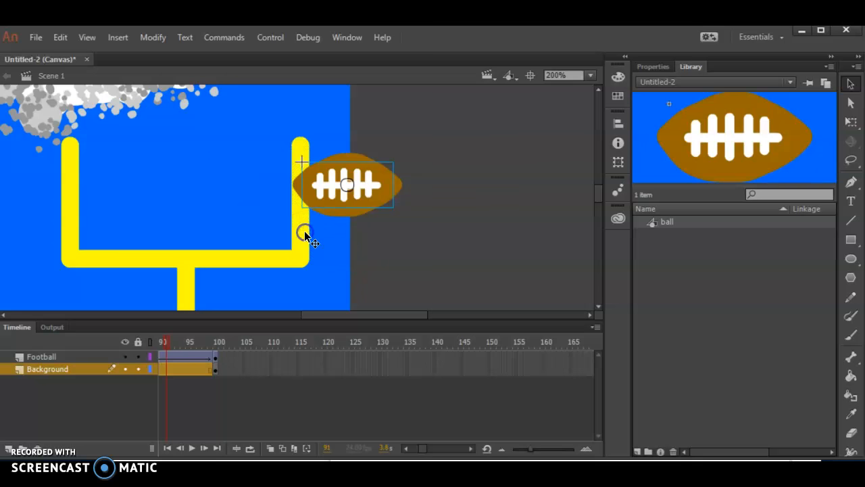
right_click(306, 233)
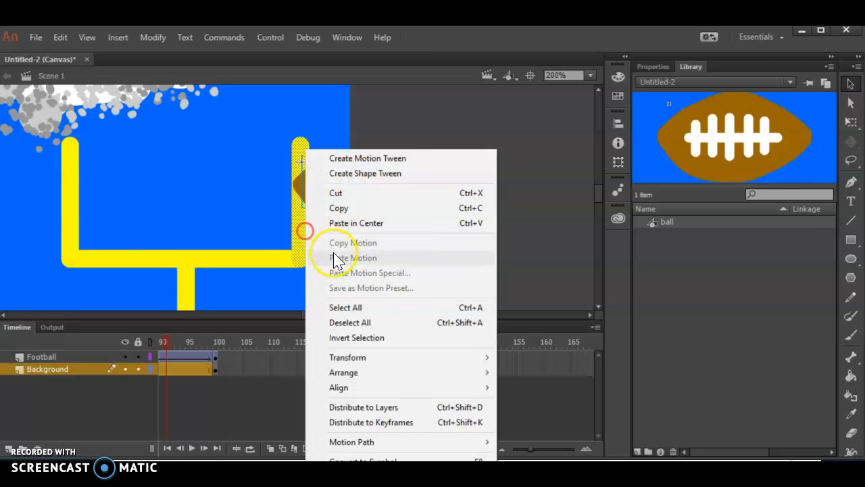
left_click(338, 209)
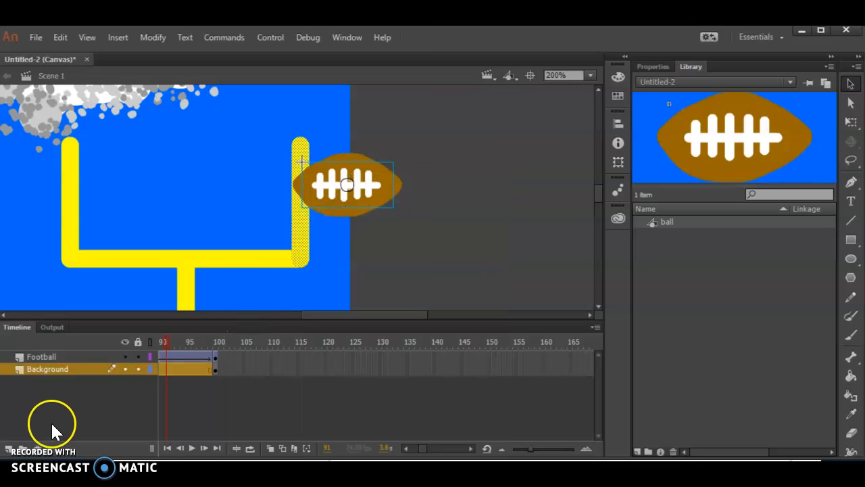
Add a new layer above the Football layer and name it top.
left_click(52, 356)
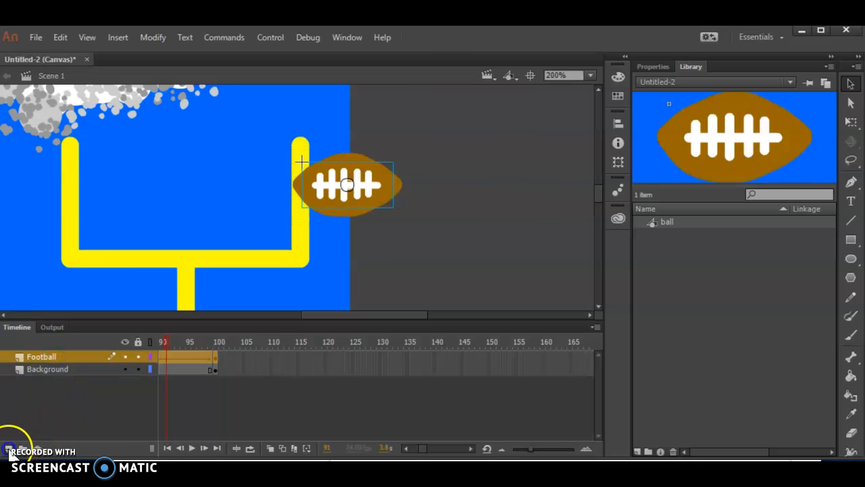
left_click(9, 448)
double_click(38, 359)
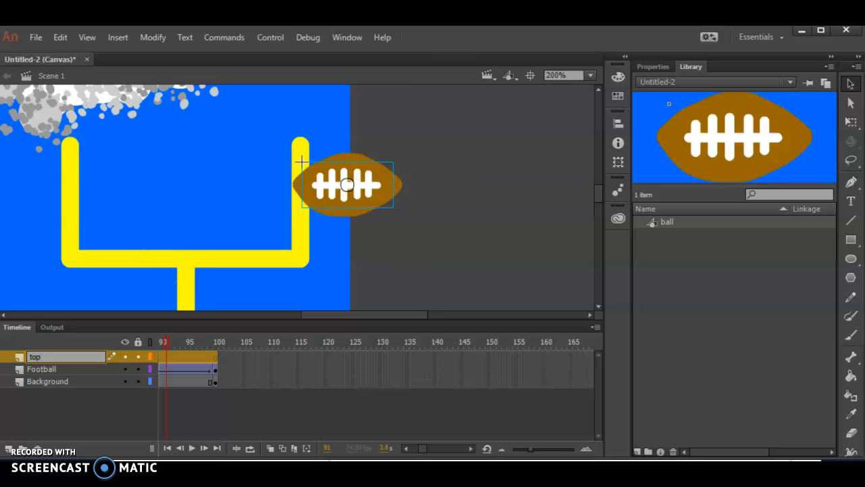
Paste the copied upright in place on the top layer.
left_click_drag(201, 341, 384, 342)
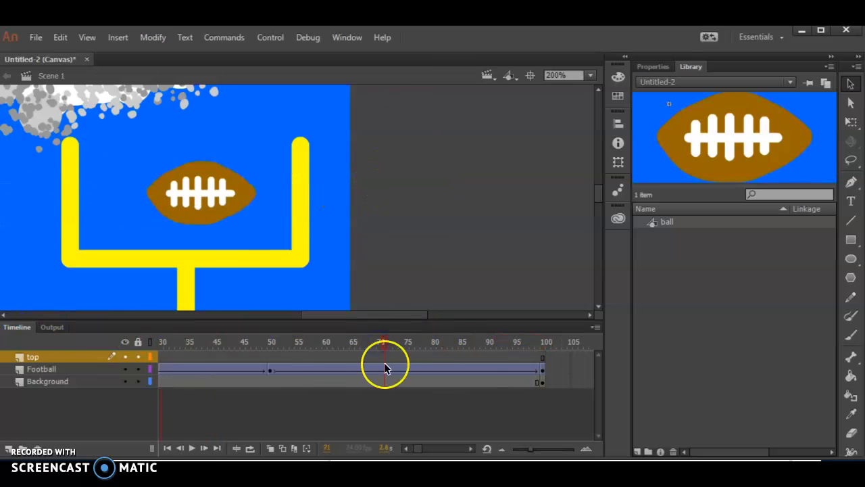
double_click(389, 357)
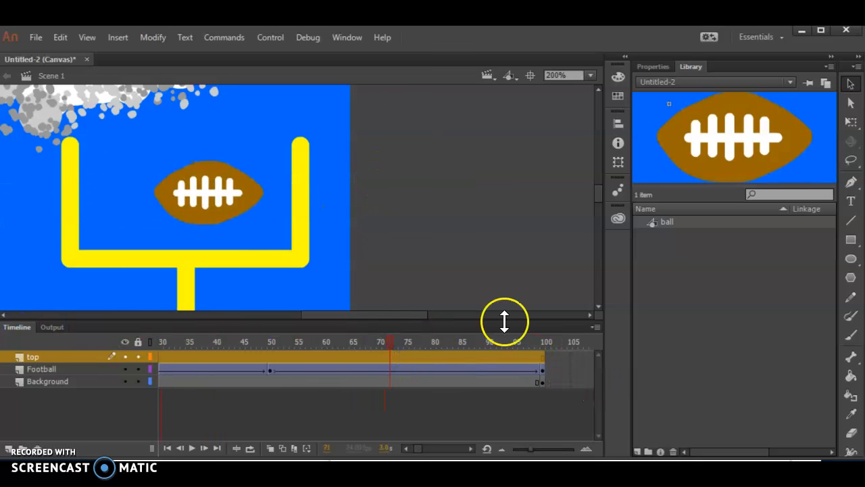
left_click(367, 237)
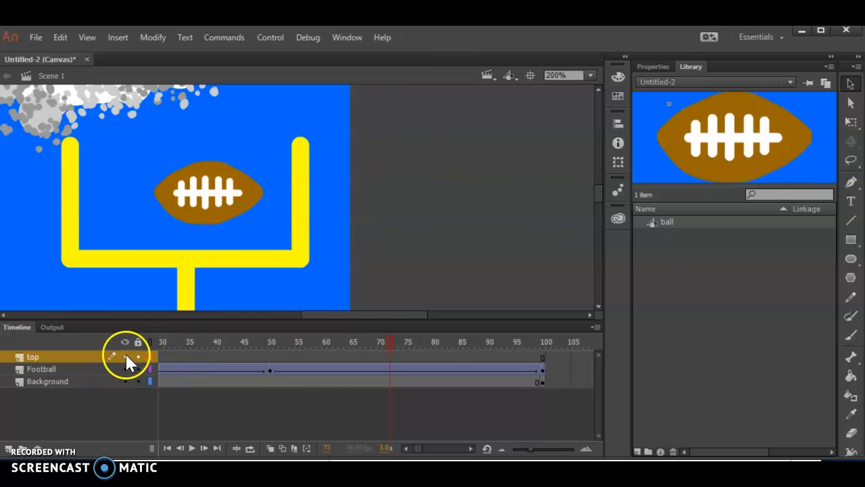
left_click(34, 356)
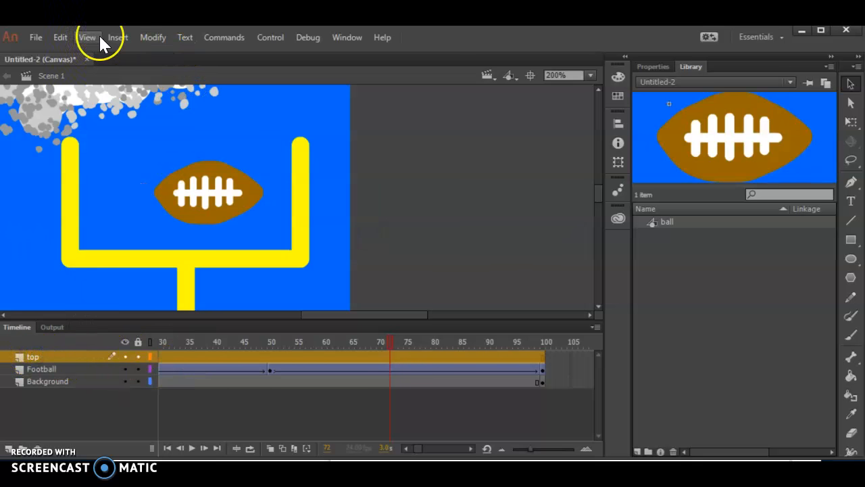
left_click(60, 37)
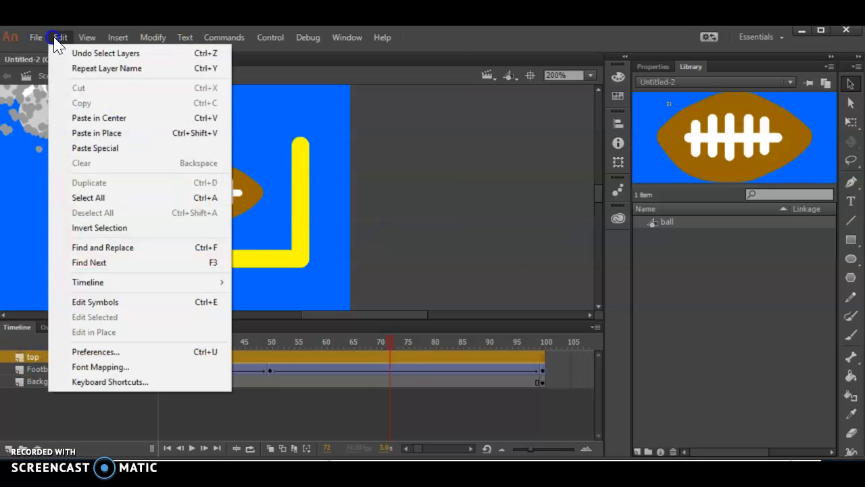
left_click(84, 133)
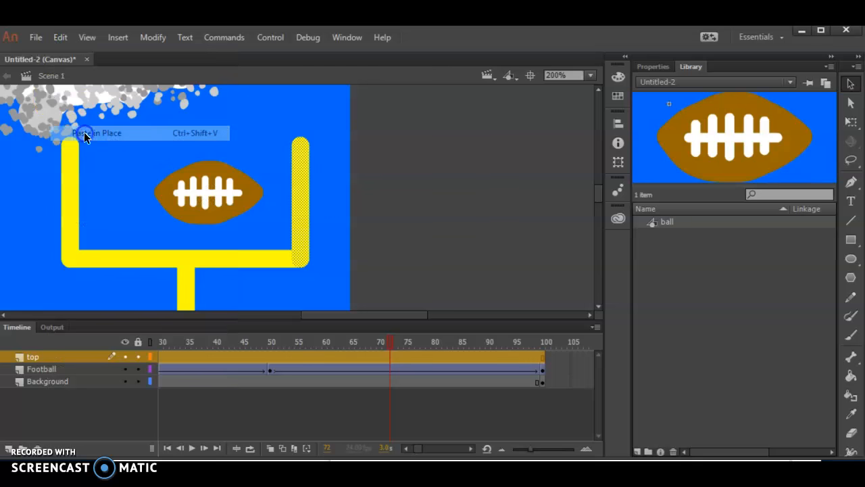
Hide the Football and Background layers to check the top layer's contents, and show both layers again.
left_click(125, 381)
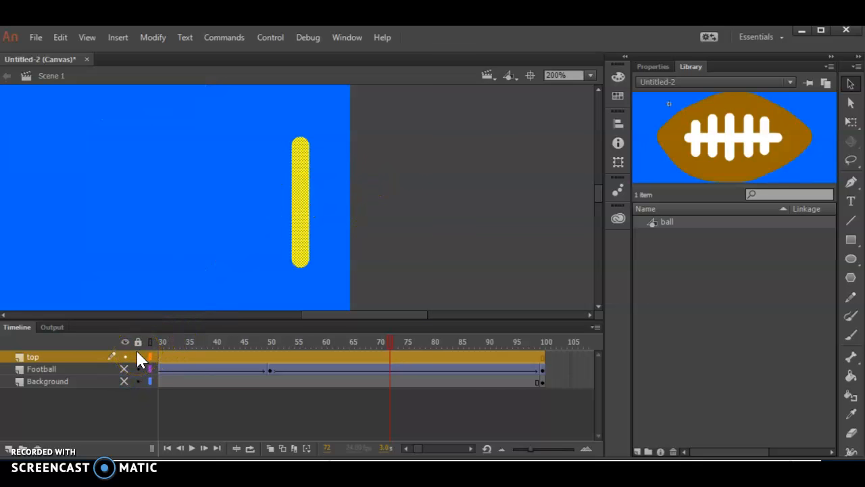
left_click(124, 369)
left_click(124, 381)
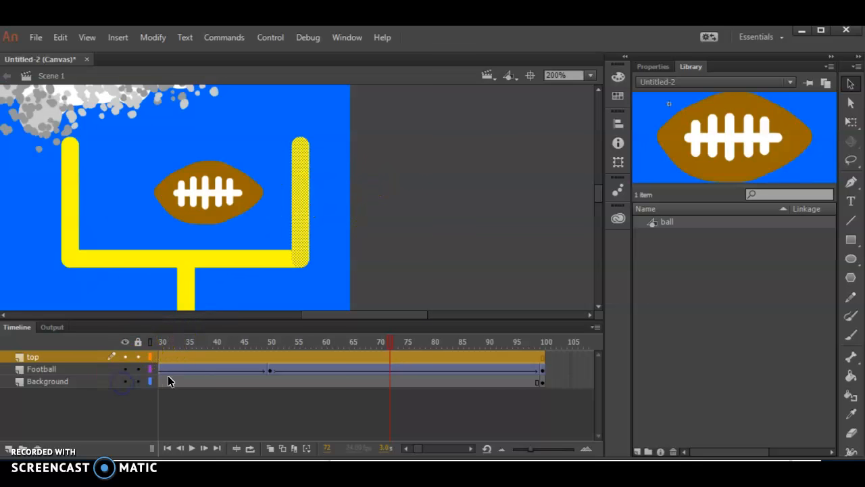
Fit the stage in the window and play the animation to check the ball passing behind the right upright.
left_click(590, 75)
left_click(582, 89)
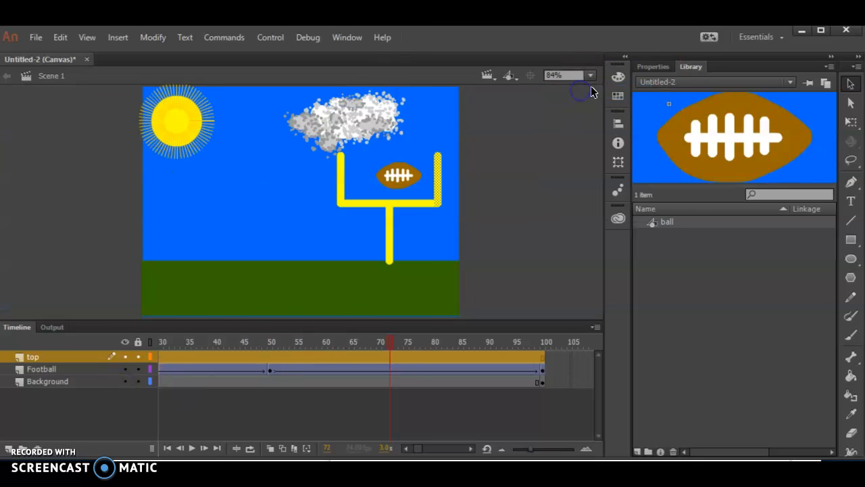
key("Return")
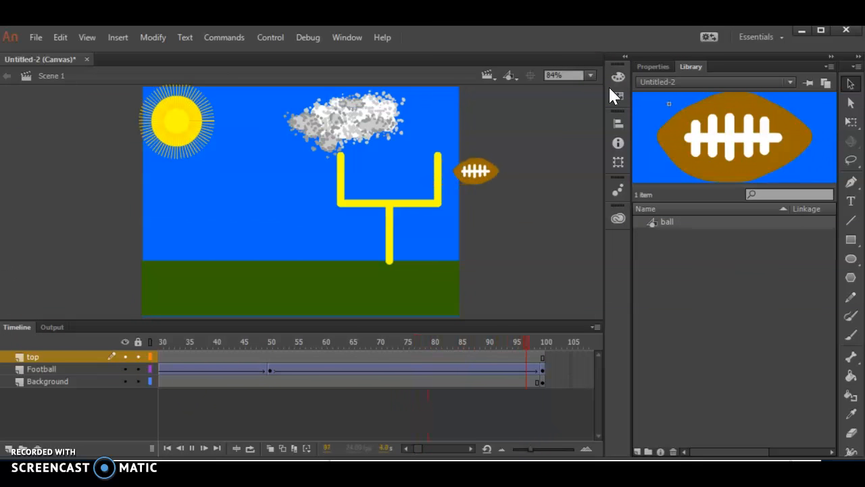
key("Return")
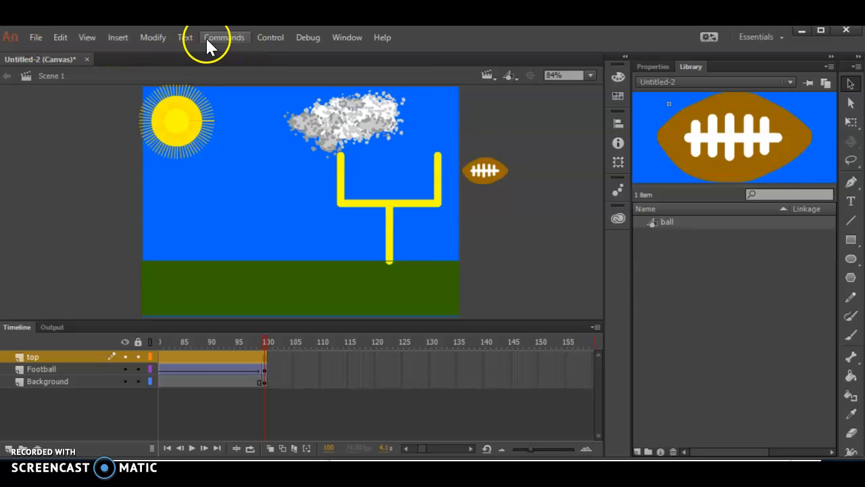
Play the timeline again and run a test of the finished movie.
left_click(261, 40)
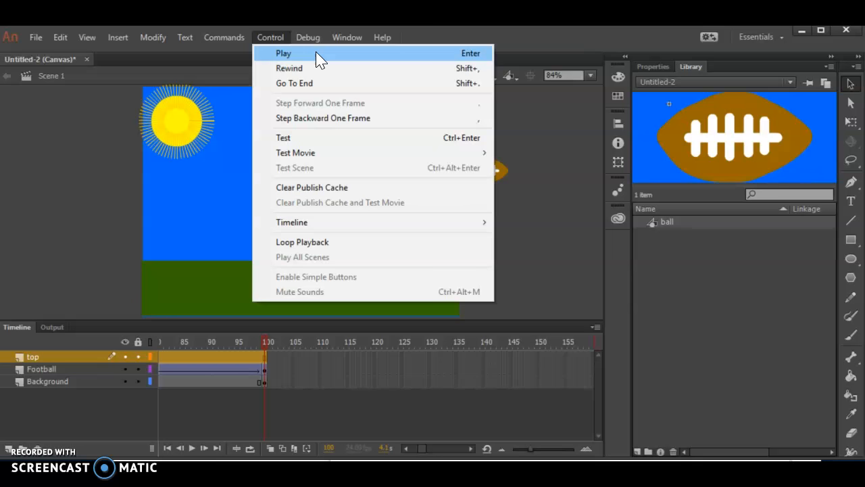
mouse_move(347, 37)
left_click(254, 39)
left_click(253, 42)
left_click(265, 55)
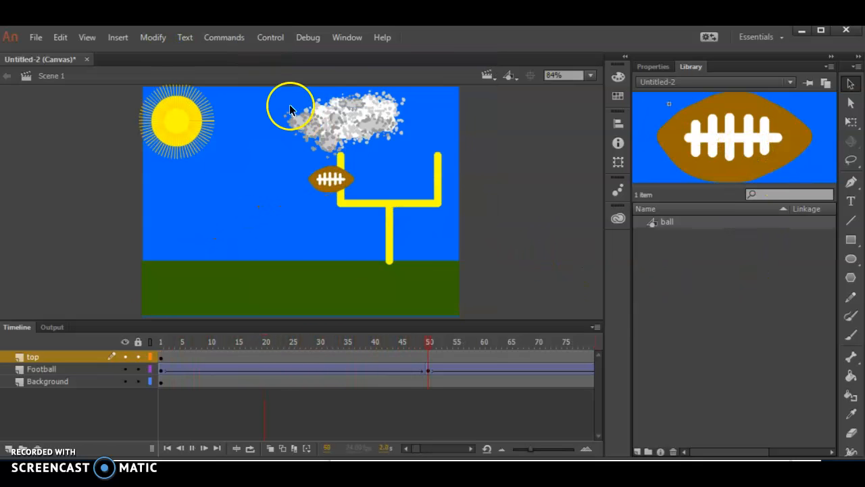
left_click(266, 39)
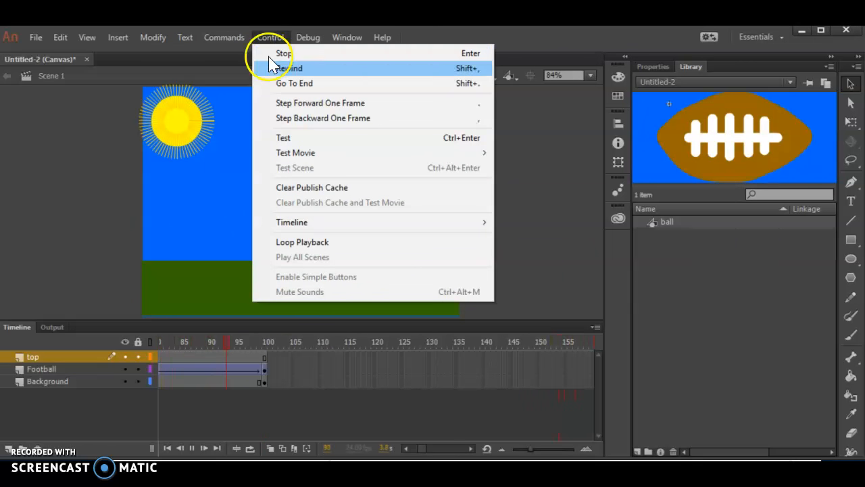
left_click(307, 139)
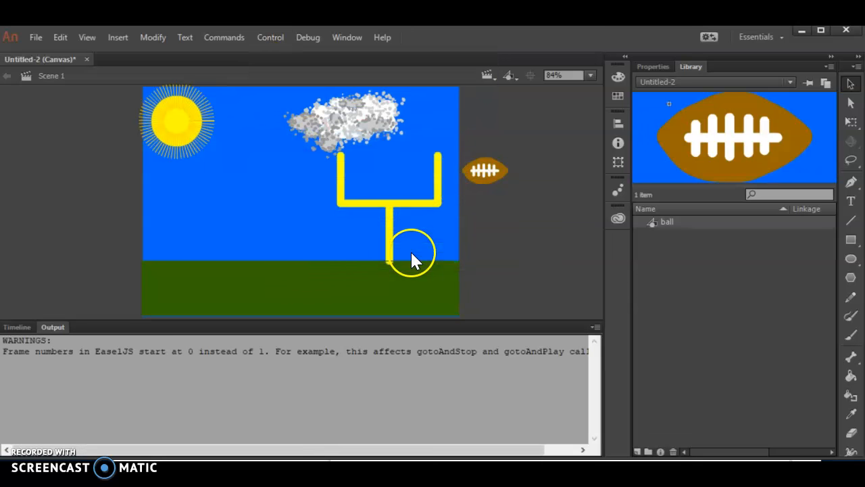